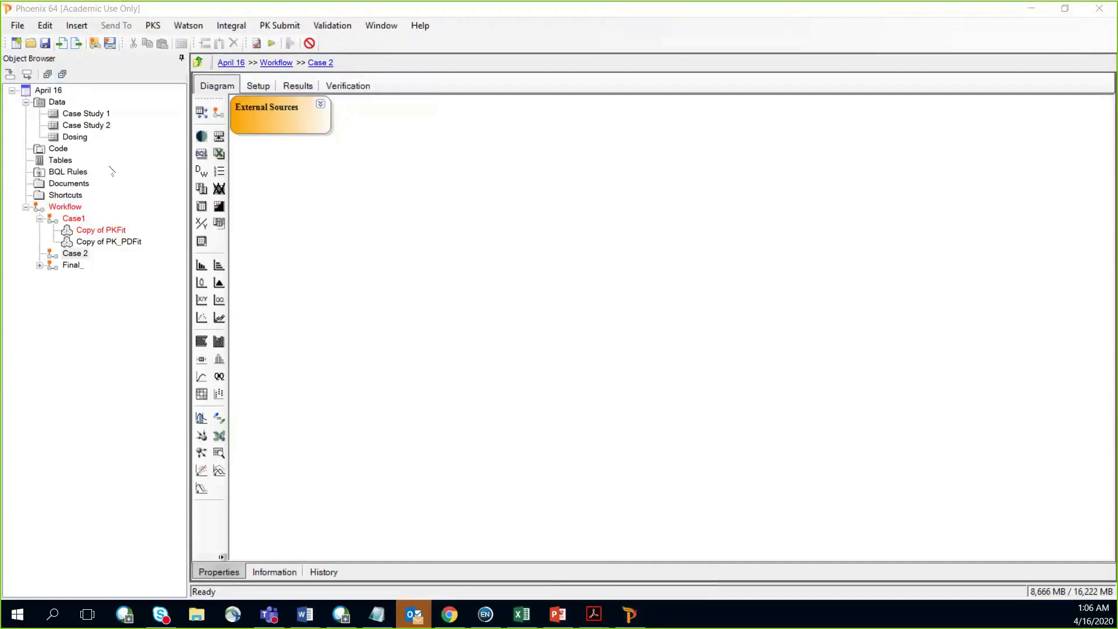
# Step: Review the Case Study 1 concentration and effect data and the Dosing worksheet
pyautogui.click(88, 115)
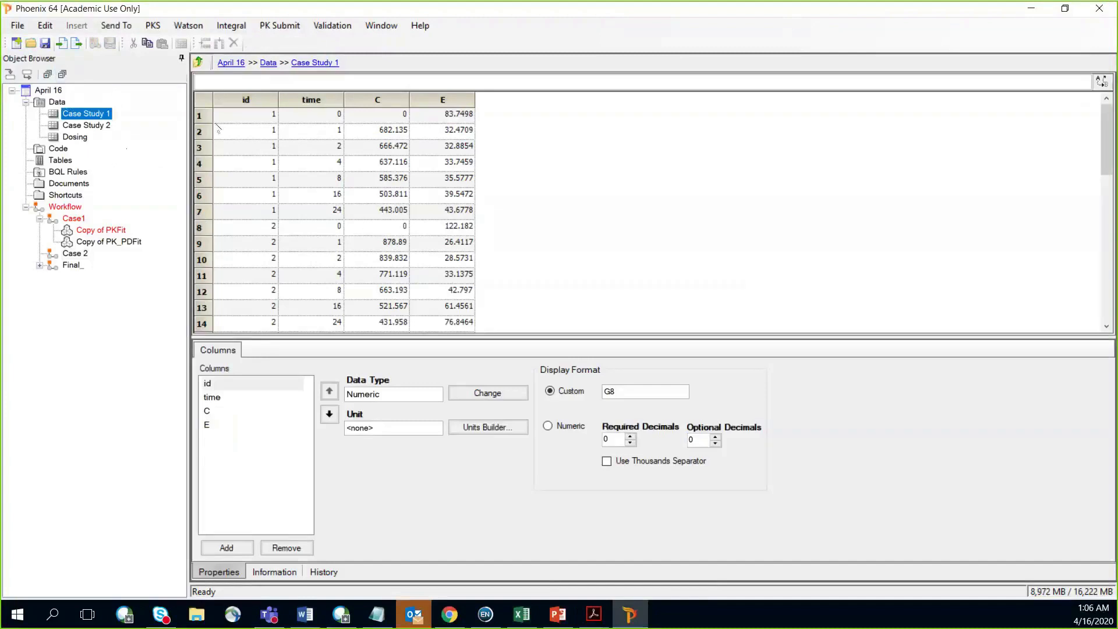
pyautogui.scroll(-7, 247, 174)
pyautogui.scroll(6, 247, 180)
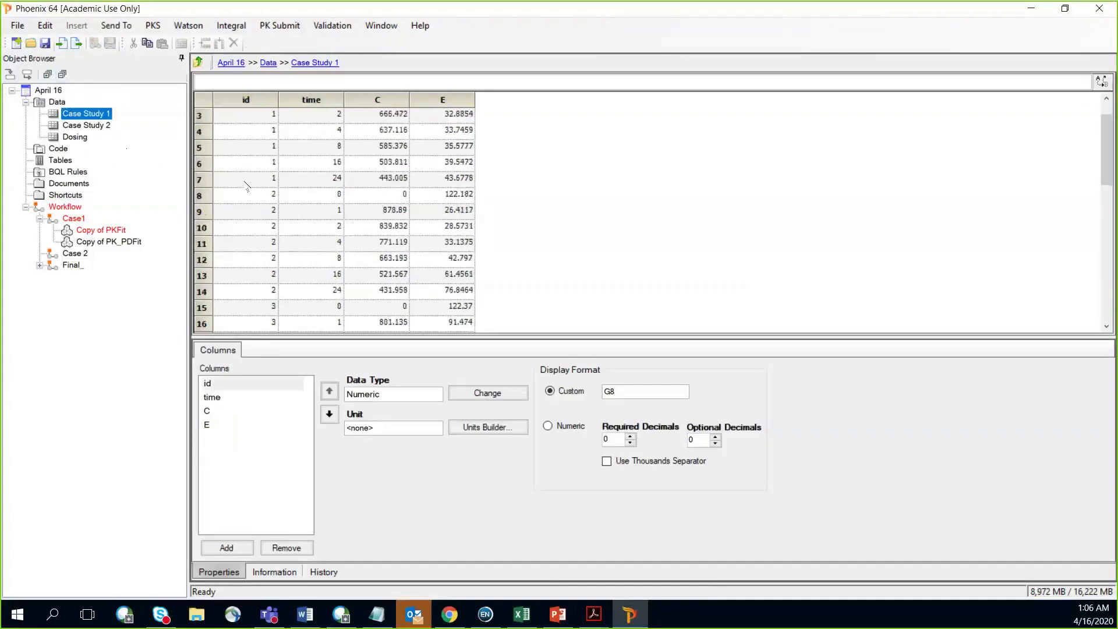
pyautogui.scroll(1, 257, 181)
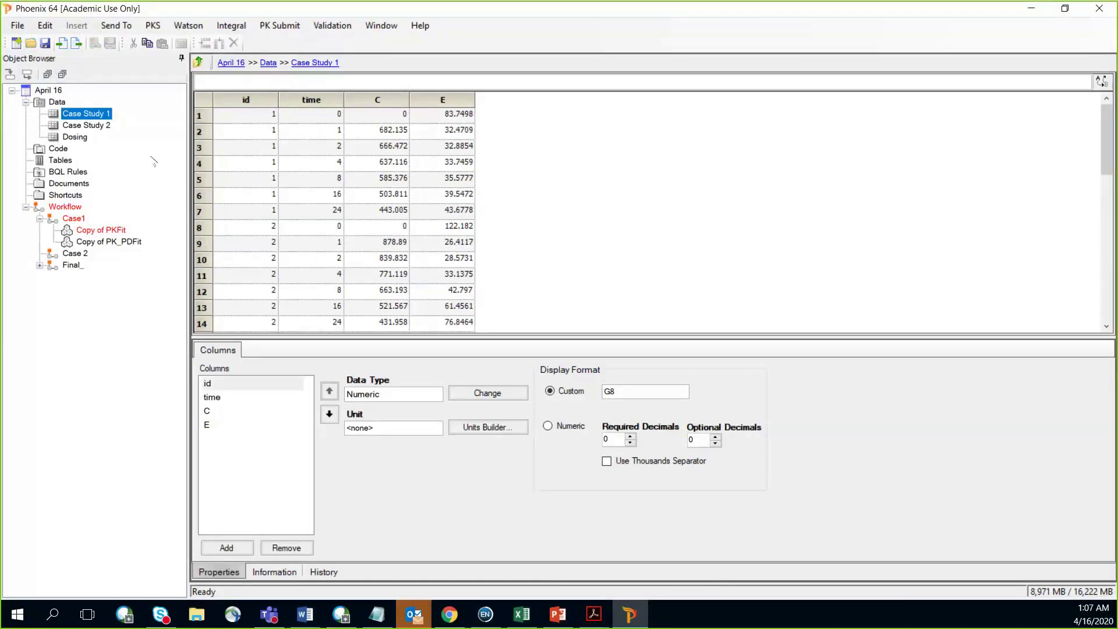
pyautogui.click(99, 232)
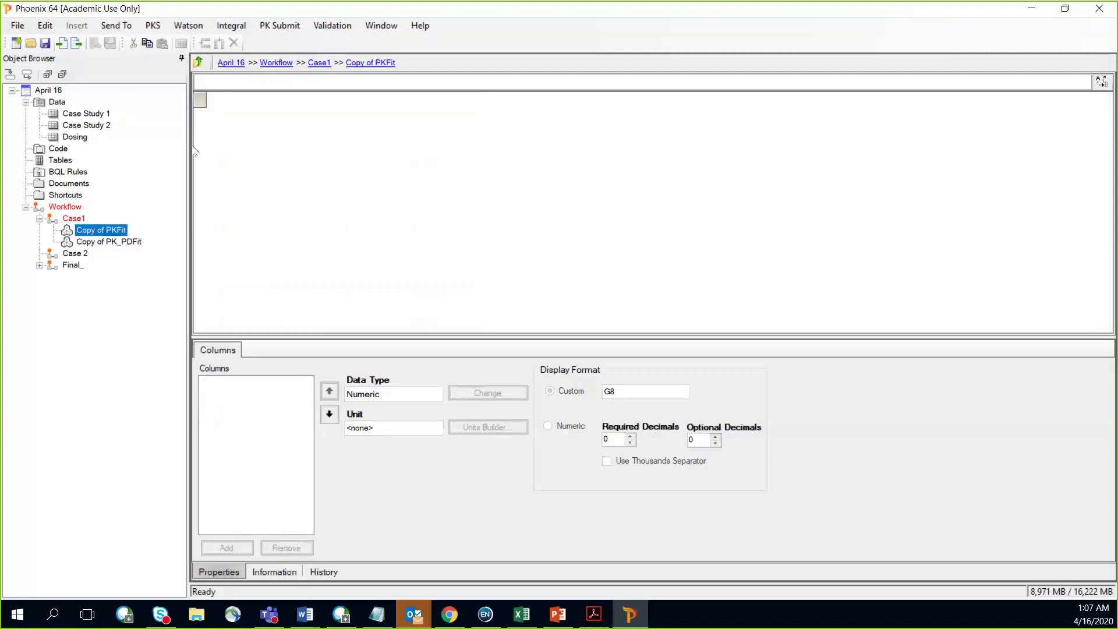
pyautogui.click(77, 115)
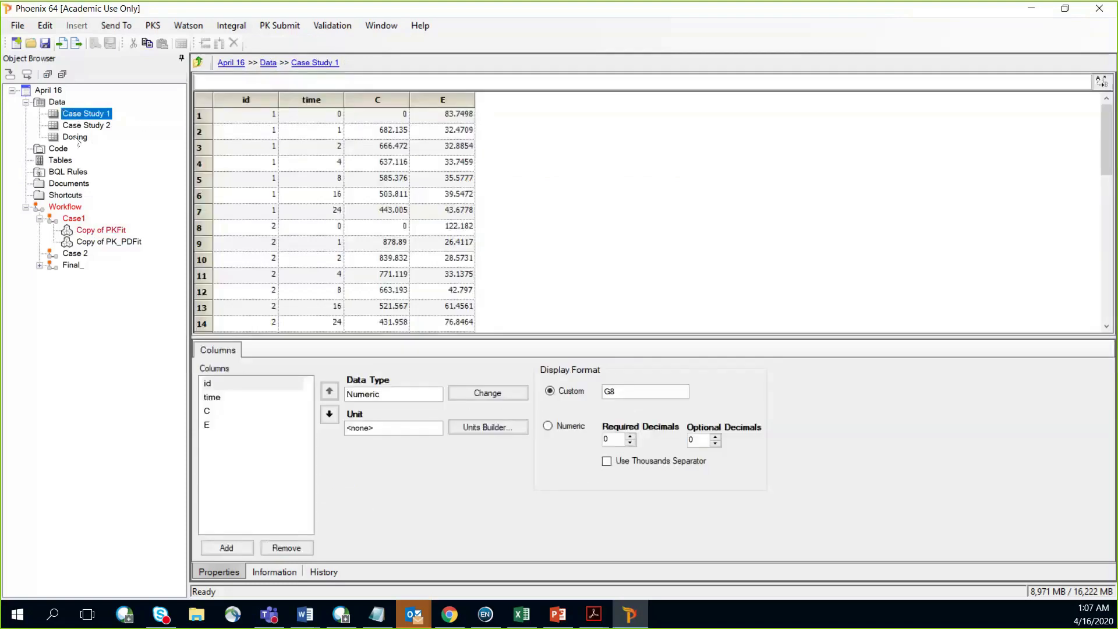
pyautogui.click(75, 138)
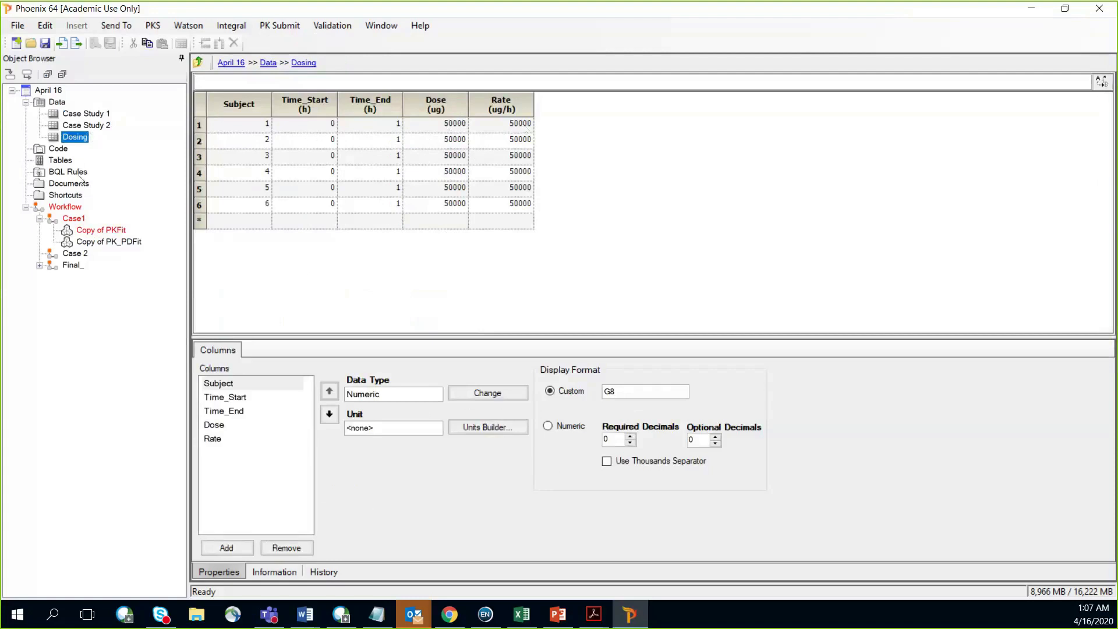
# Step: In Copy of PKFit, map the Case Study 1 worksheet to the Main input and the Dosing worksheet to the Dosing input
pyautogui.click(101, 231)
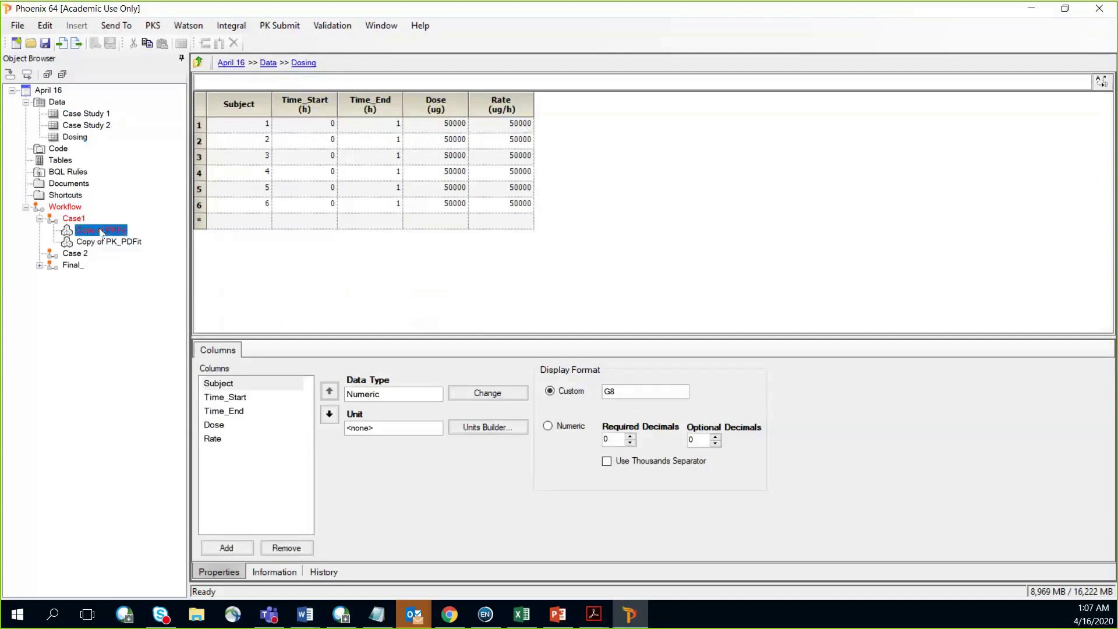
pyautogui.moveTo(99, 114); pyautogui.dragTo(495, 220)
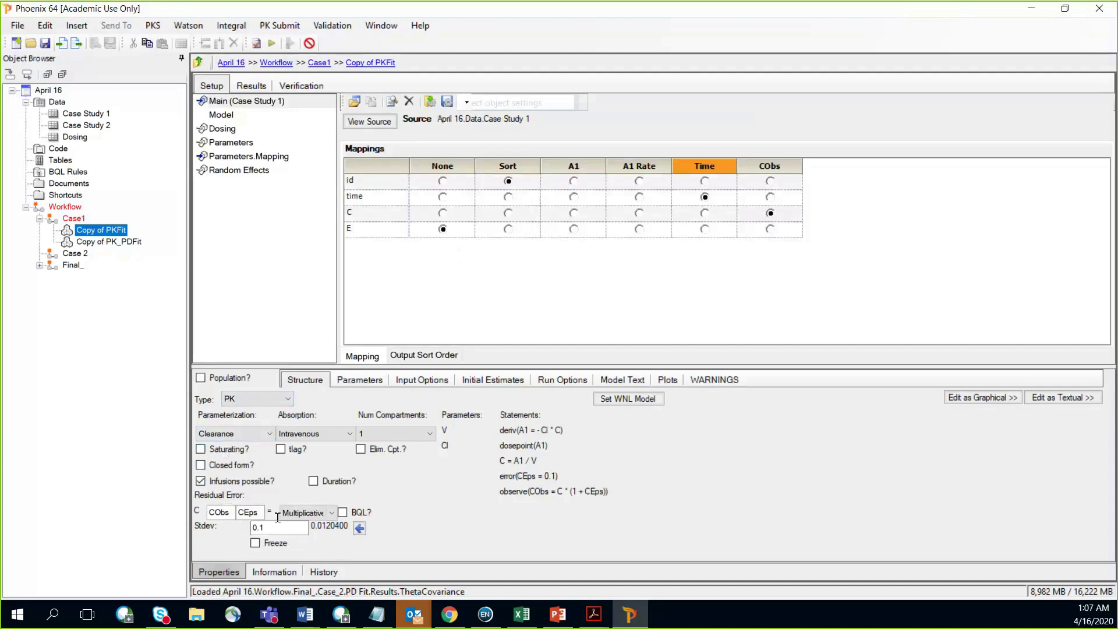
pyautogui.click(230, 129)
pyautogui.moveTo(75, 137); pyautogui.dragTo(568, 257)
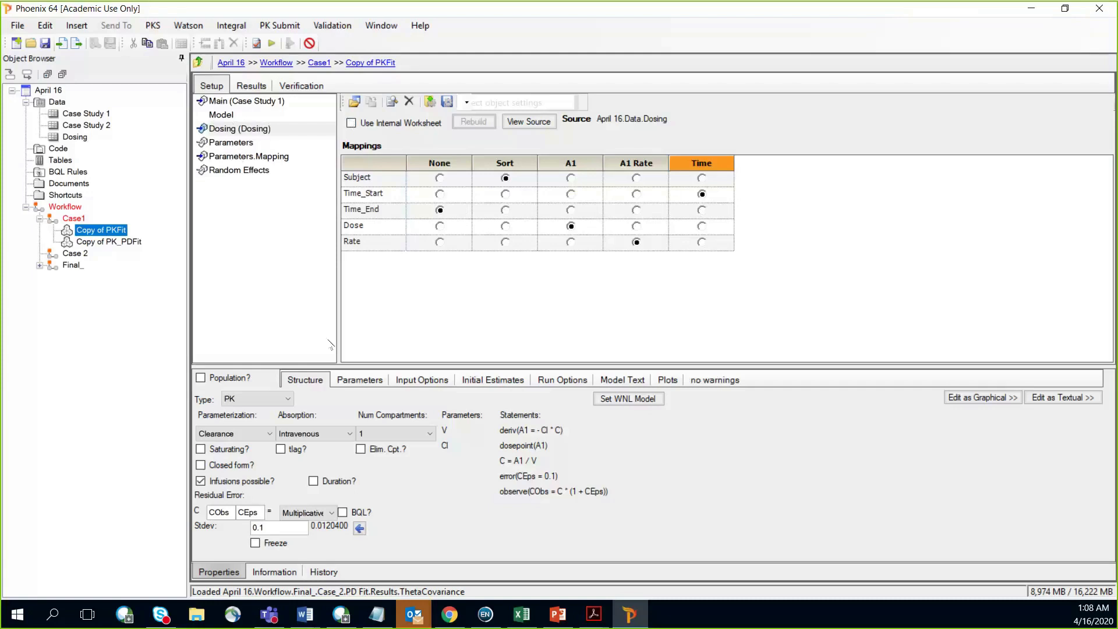
# Step: Check the initial estimates, input options, fixed effects and structure of Copy of PKFit, and execute the model
pyautogui.click(486, 380)
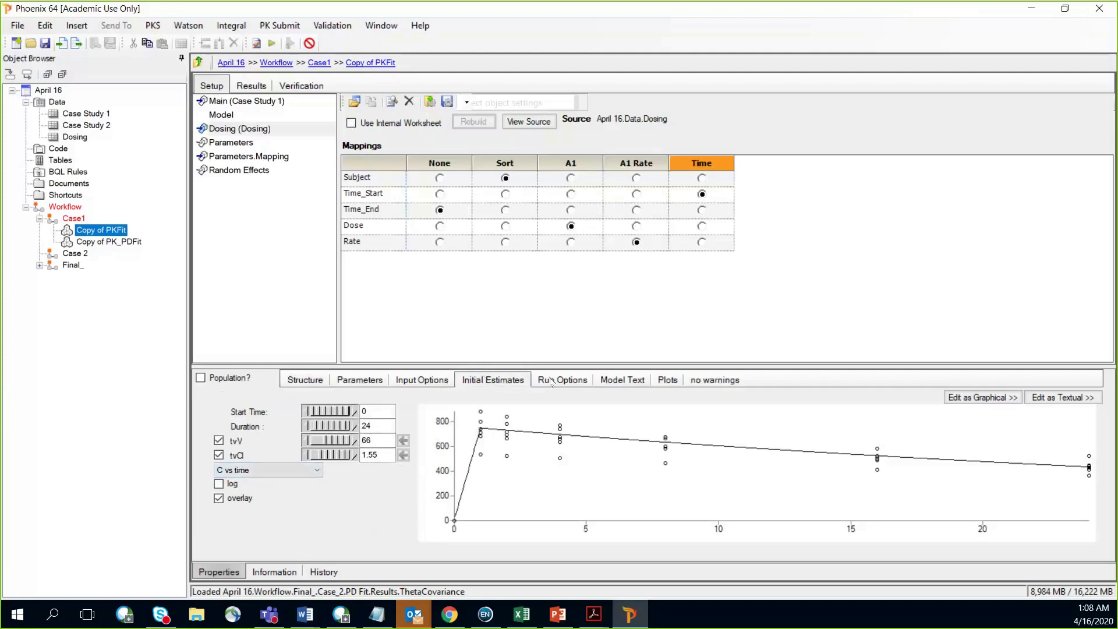
pyautogui.click(406, 381)
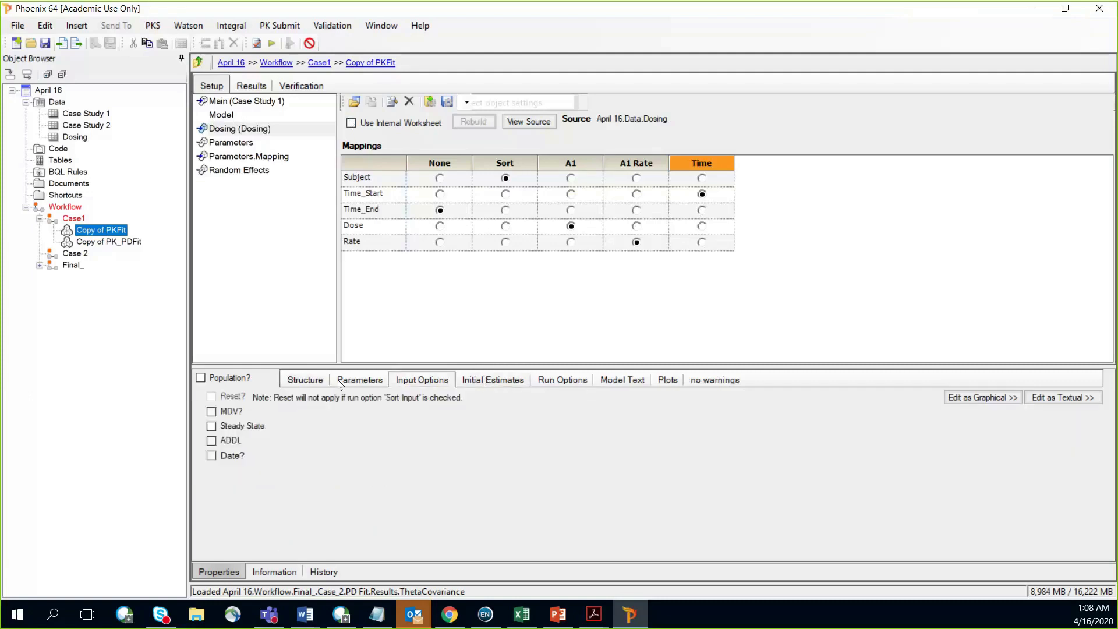
pyautogui.click(342, 381)
pyautogui.click(353, 402)
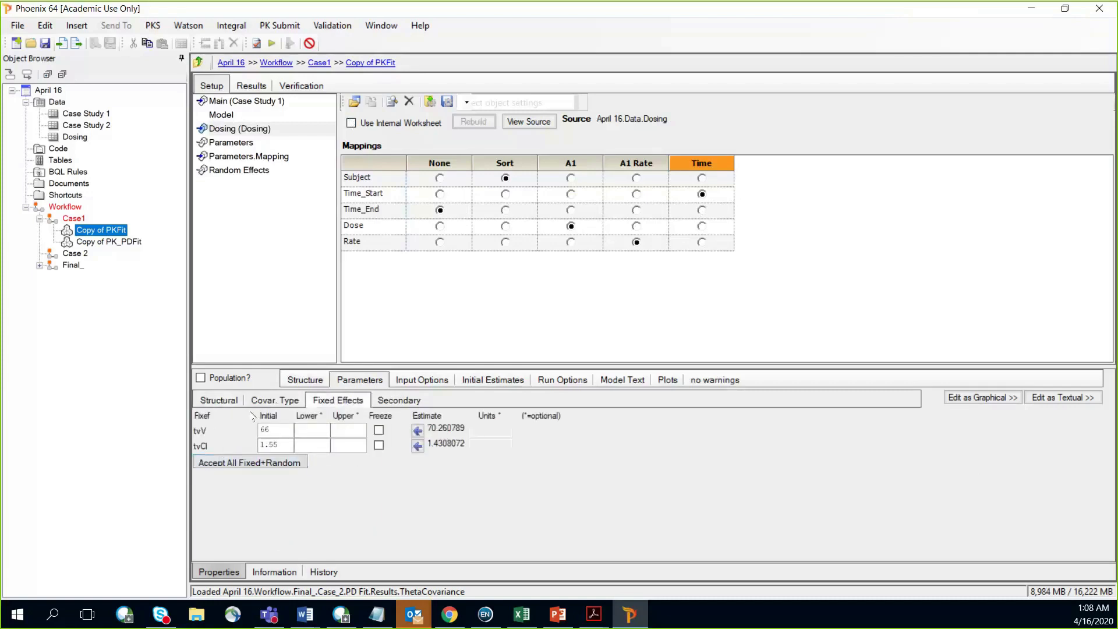
pyautogui.click(305, 382)
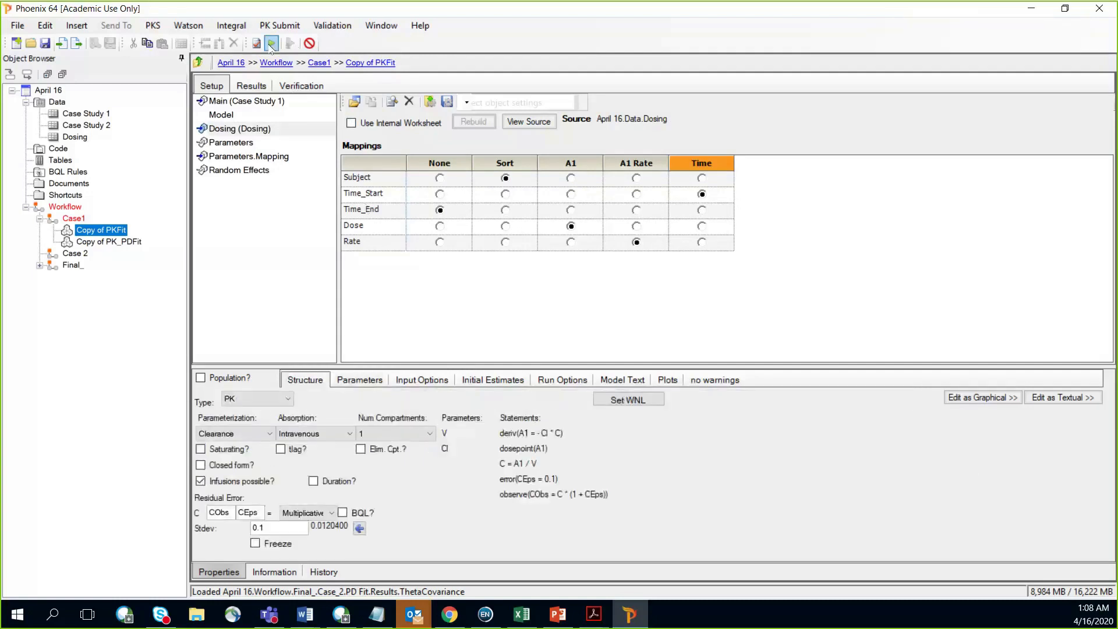
pyautogui.click(271, 45)
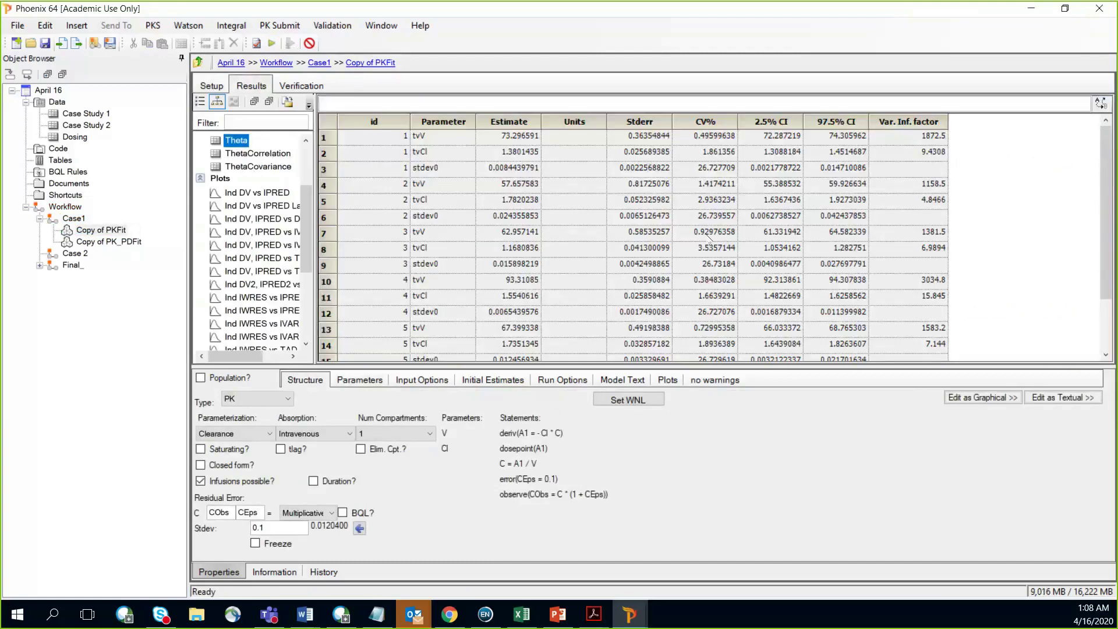
# Step: Examine the PK fit's Theta estimates and its individual observed versus predicted plots, including DV and IPRED against time
pyautogui.scroll(-2, 490, 224)
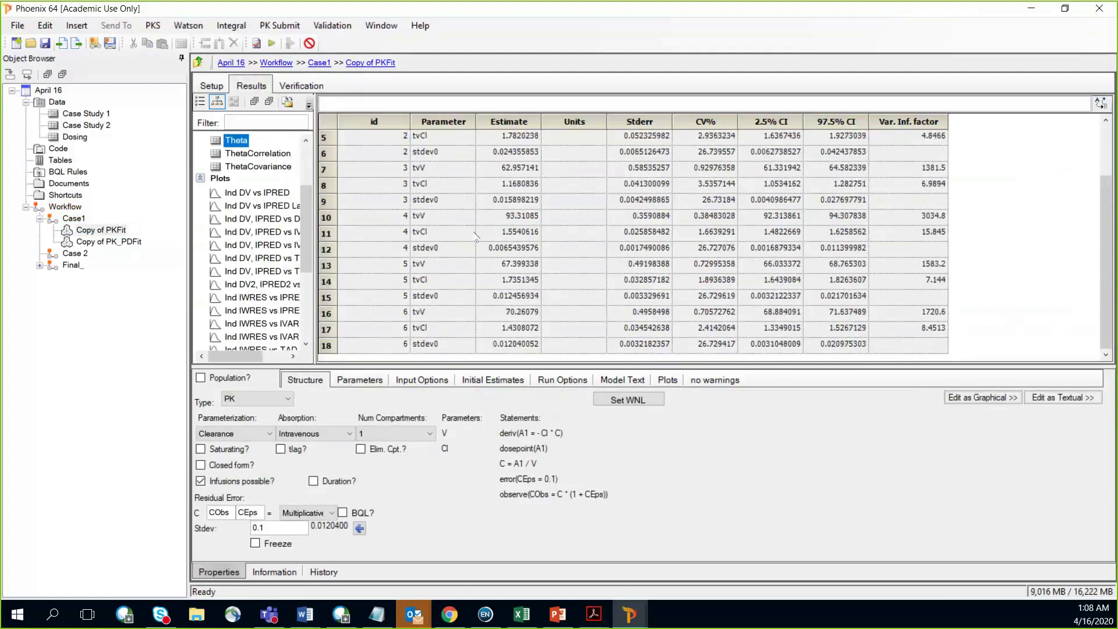
pyautogui.click(260, 206)
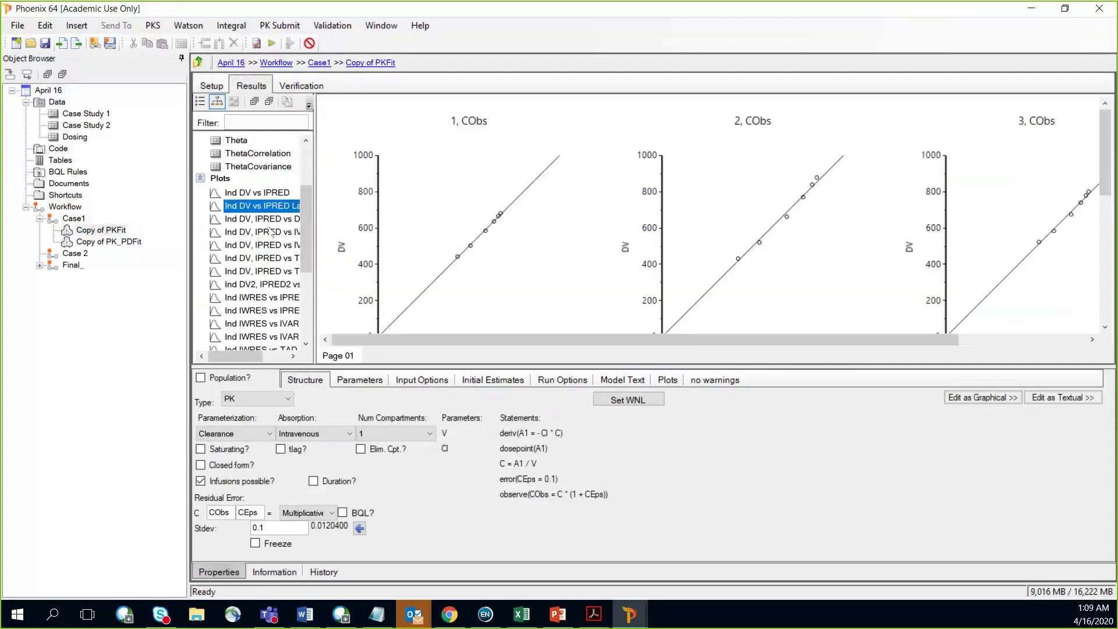
pyautogui.press('Down')
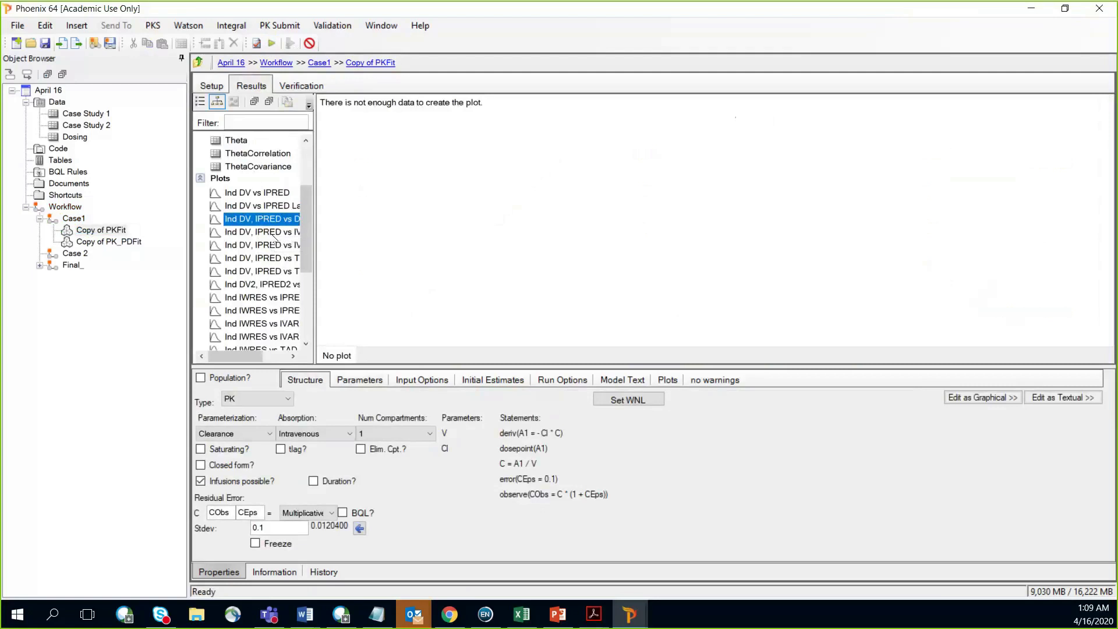
pyautogui.press('Down')
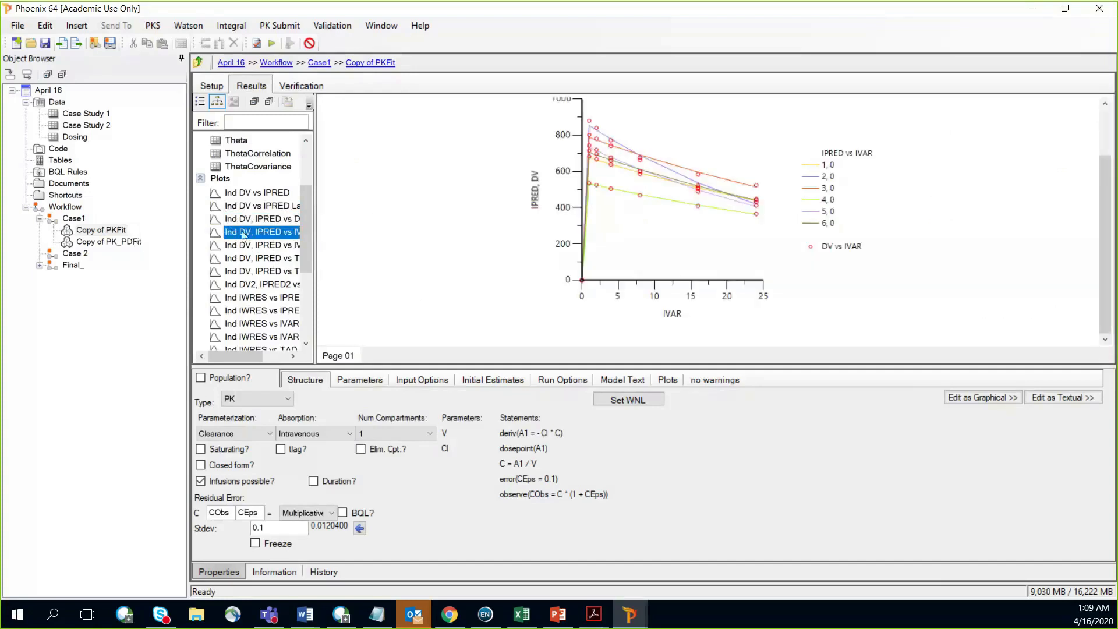
# Step: Remove the existing PKFit.Theta source from the Parameters input of Copy of PK_PDFit
pyautogui.rightClick(107, 230)
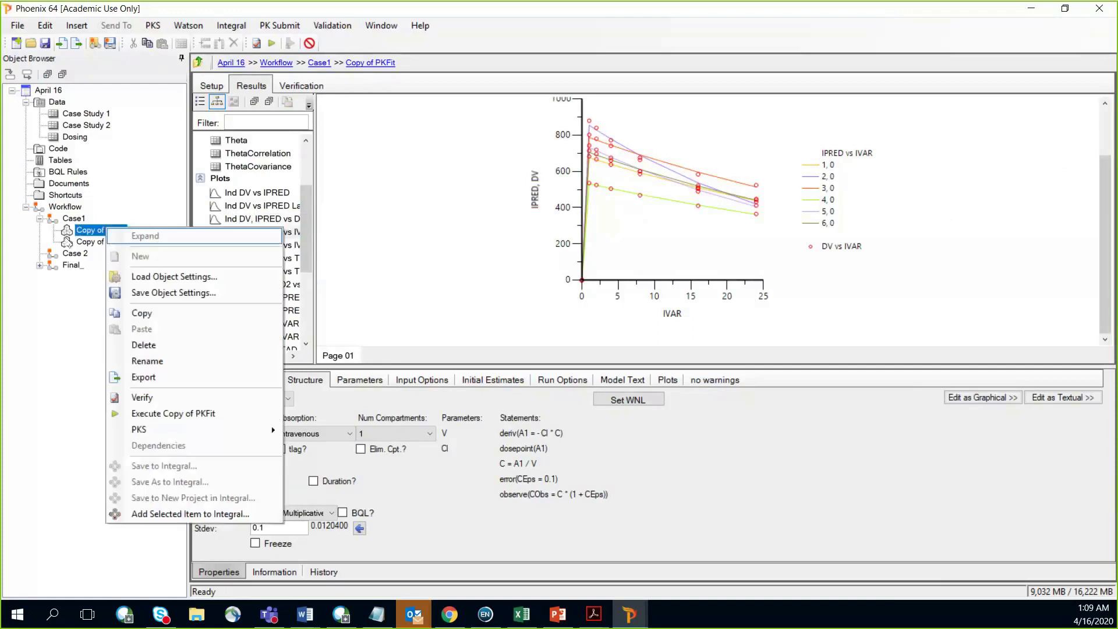
pyautogui.click(85, 242)
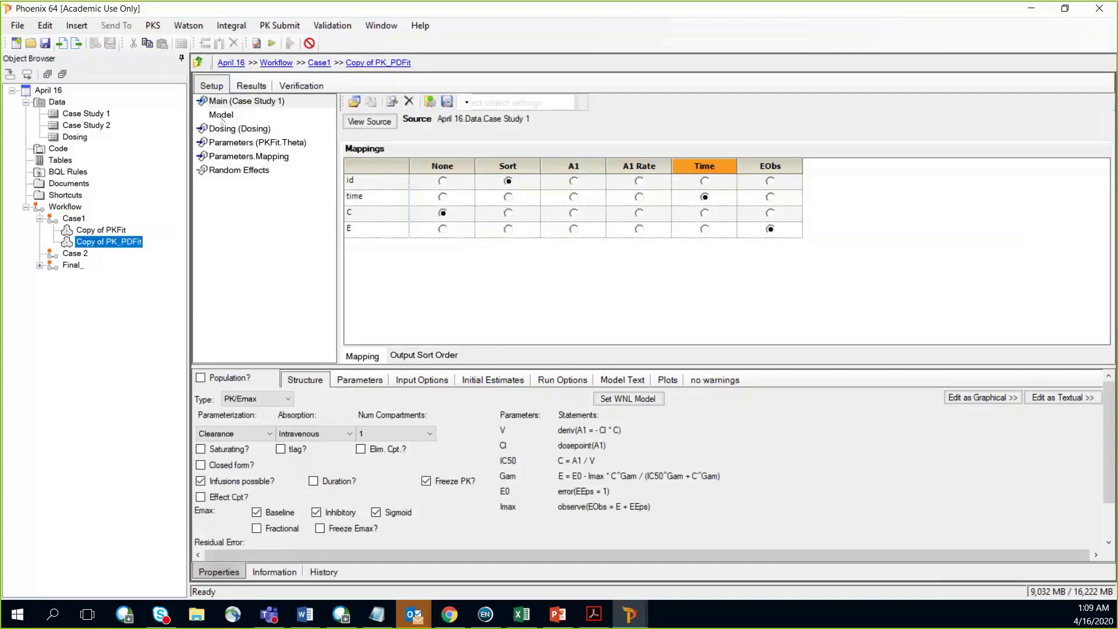
pyautogui.click(272, 144)
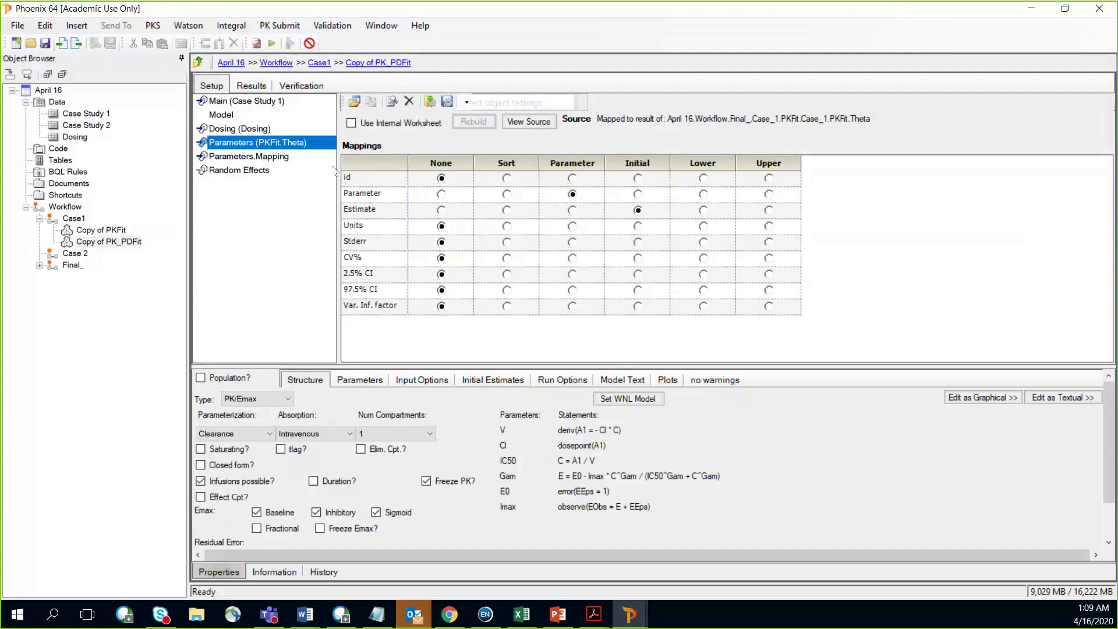
pyautogui.click(409, 101)
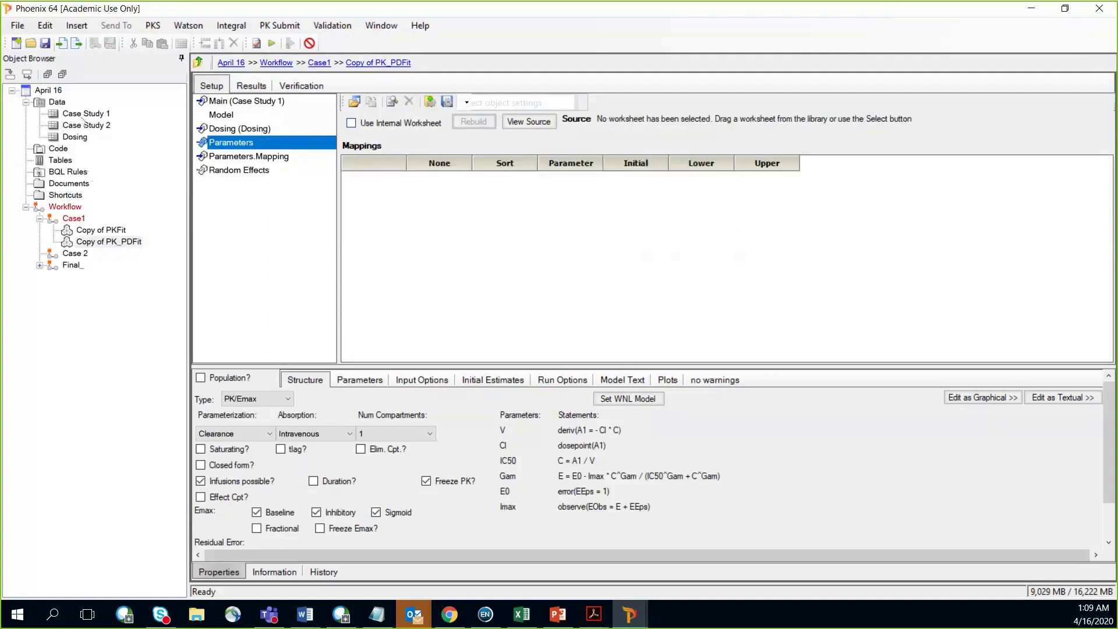
# Step: Map the Theta result of Copy of PKFit to the Parameters input of Copy of PK_PDFit
pyautogui.click(115, 233)
pyautogui.rightClick(115, 233)
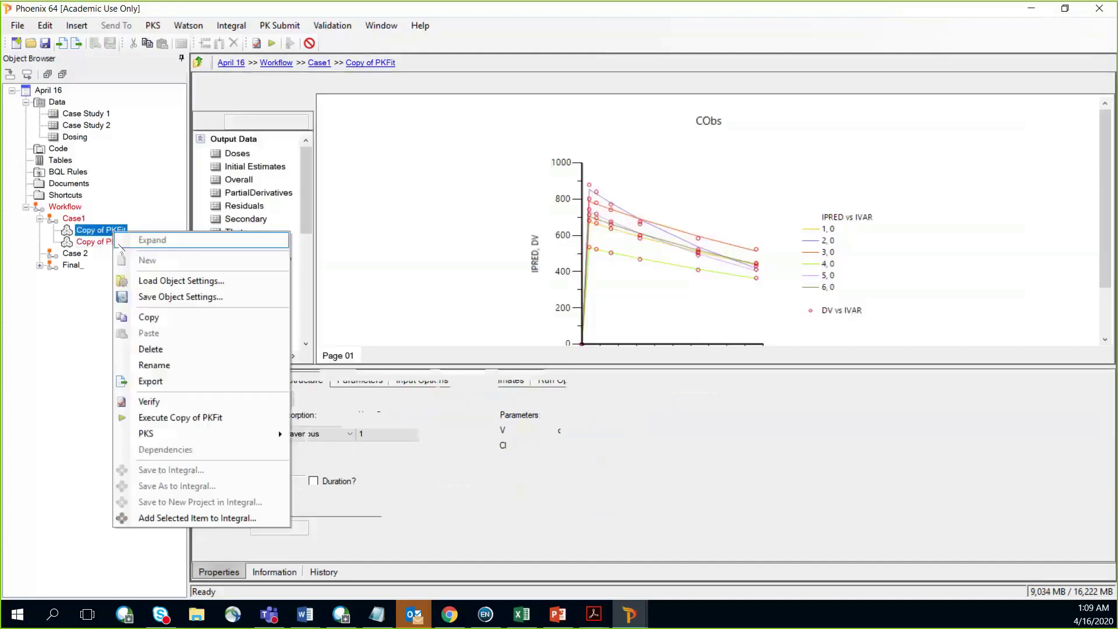
pyautogui.click(106, 240)
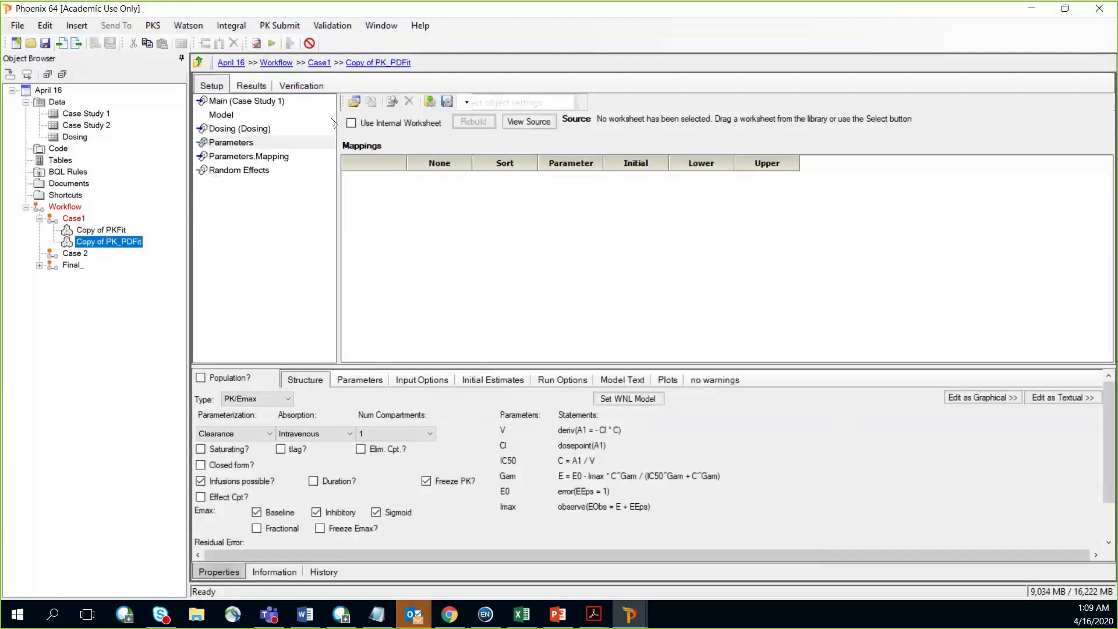
pyautogui.moveTo(99, 235); pyautogui.dragTo(484, 261)
pyautogui.click(460, 237)
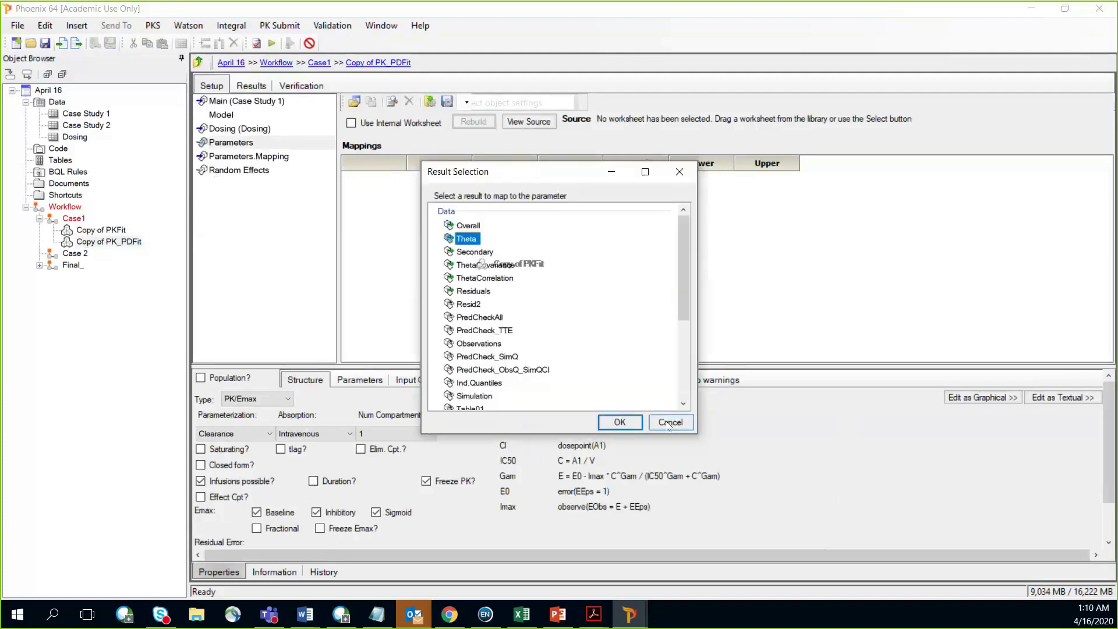
pyautogui.press('Return')
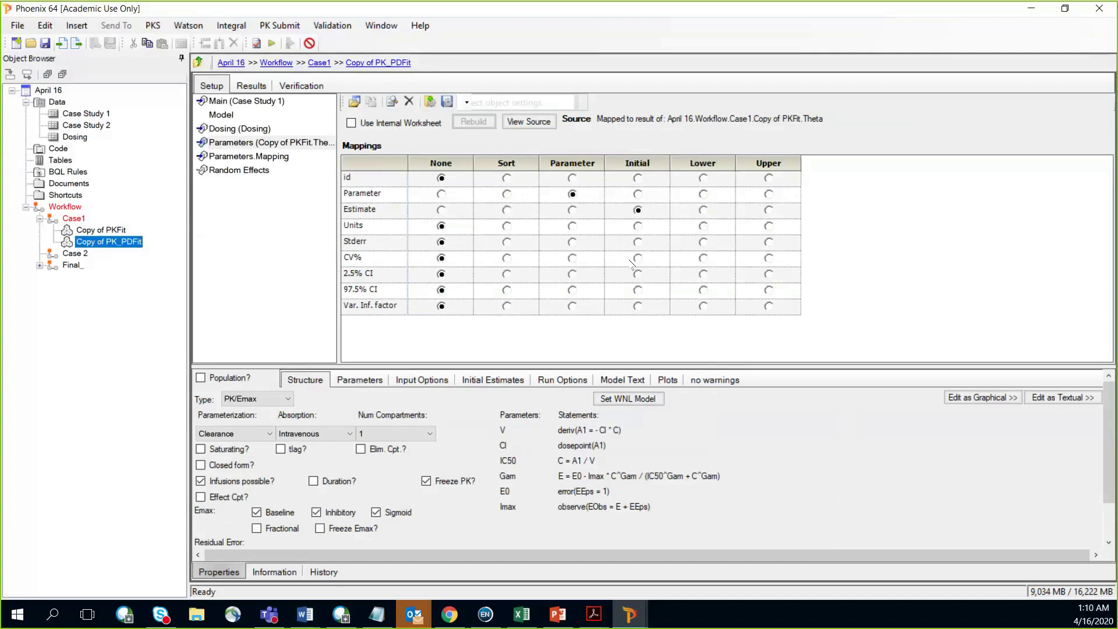
# Step: Check the dosing mappings, initial estimates and fixed effects of Copy of PK_PDFit, and execute the model
pyautogui.click(232, 129)
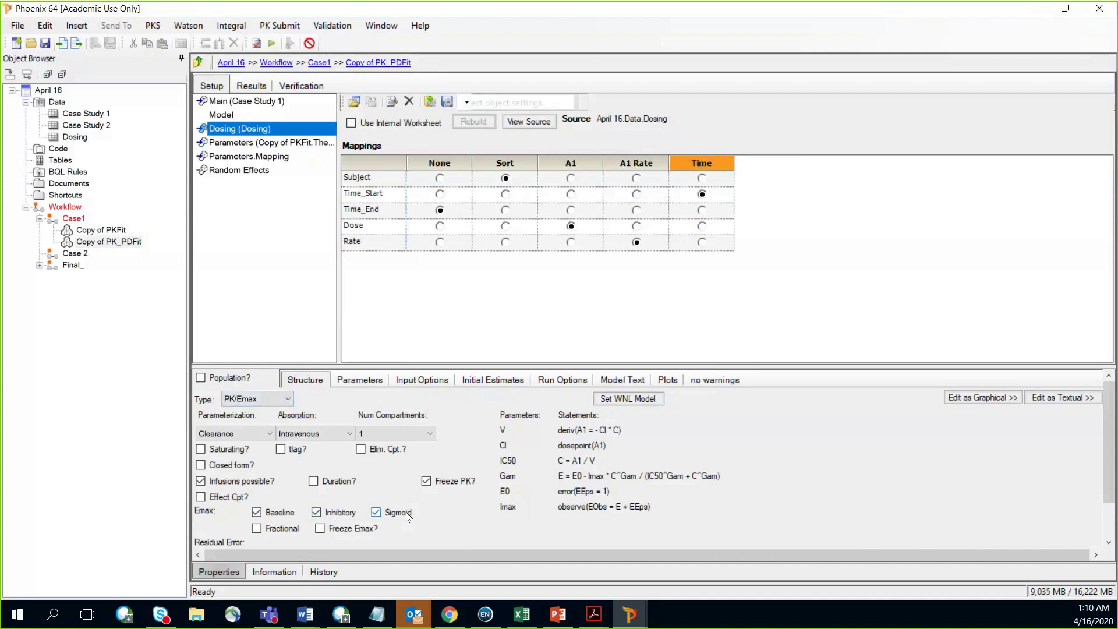
pyautogui.click(500, 380)
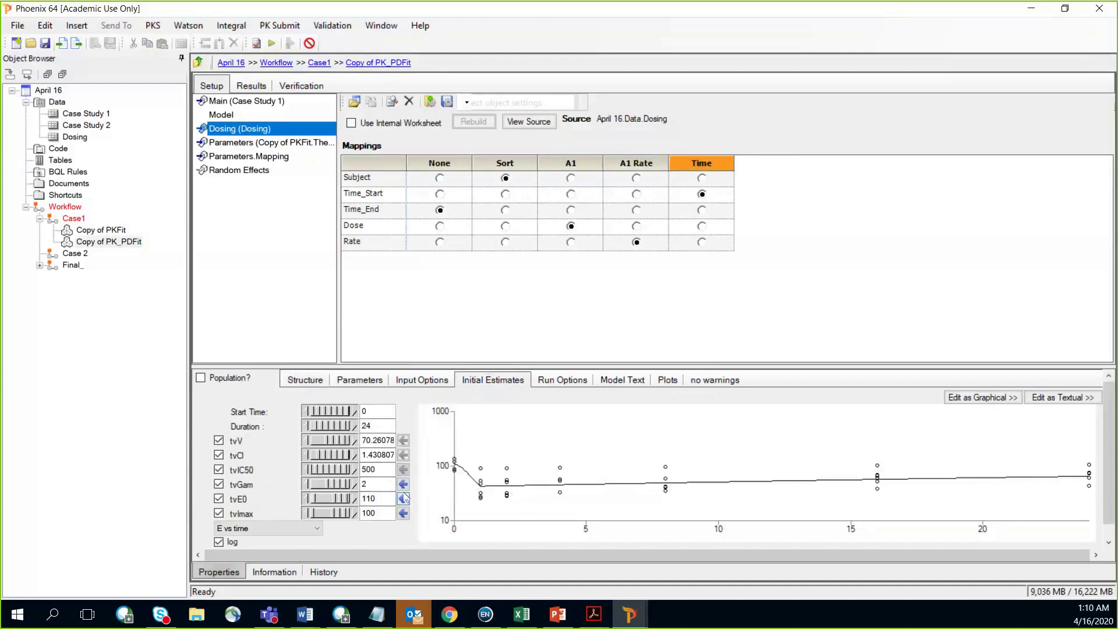
pyautogui.click(403, 514)
pyautogui.click(370, 385)
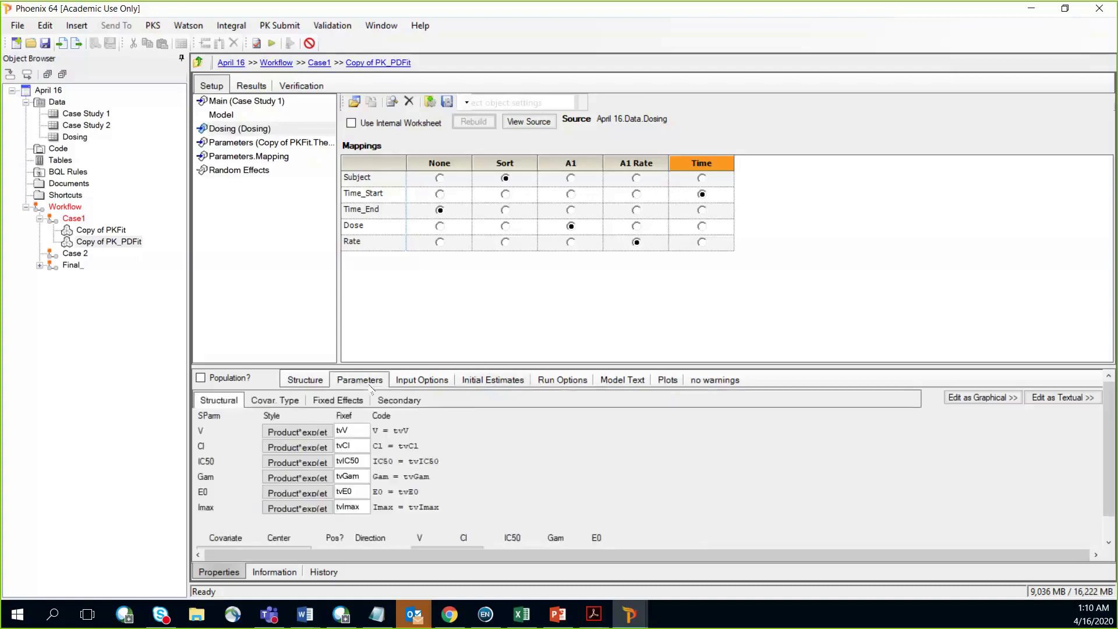
pyautogui.click(343, 401)
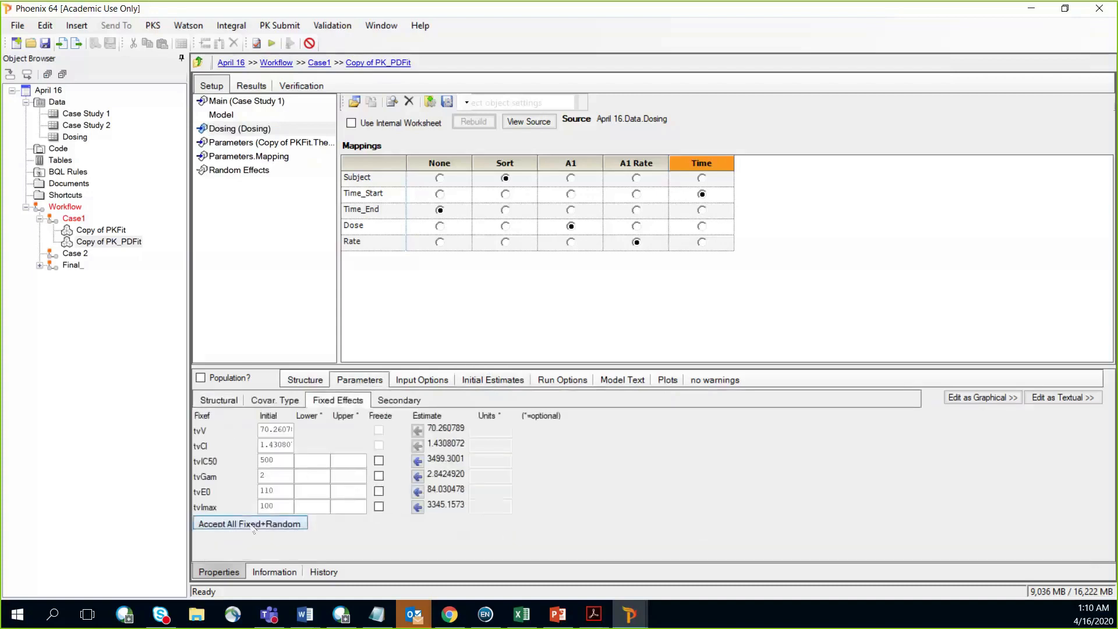
pyautogui.click(272, 43)
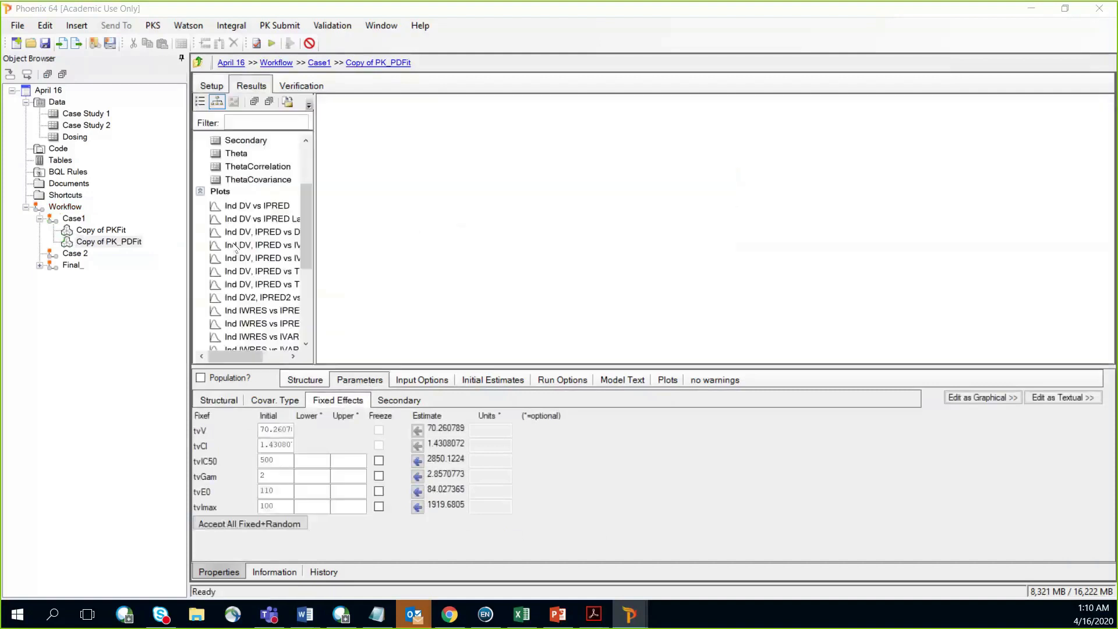
# Step: Examine the PK/PD fit's individual DV and IPRED plot against time and its Theta estimates
pyautogui.click(235, 246)
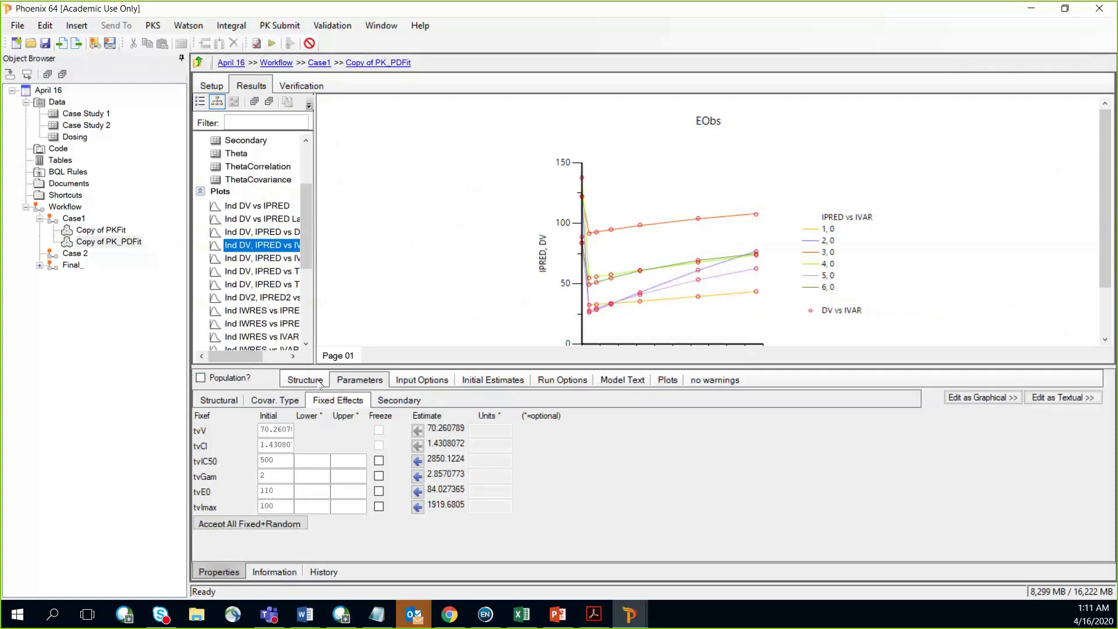
pyautogui.click(255, 155)
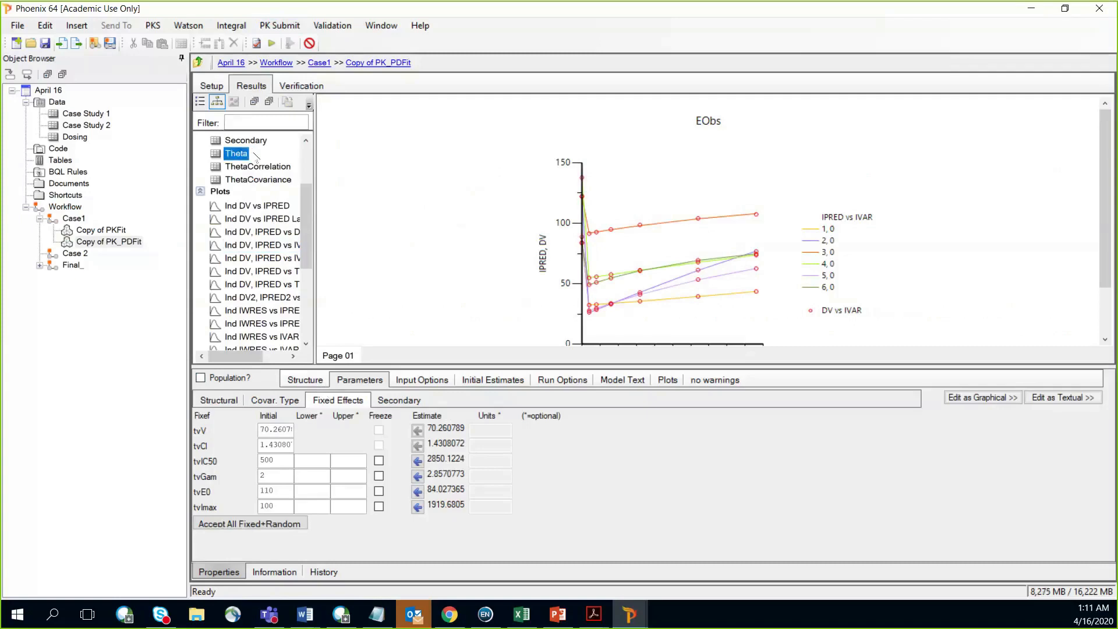
pyautogui.scroll(5, 629, 221)
pyautogui.scroll(1, 635, 222)
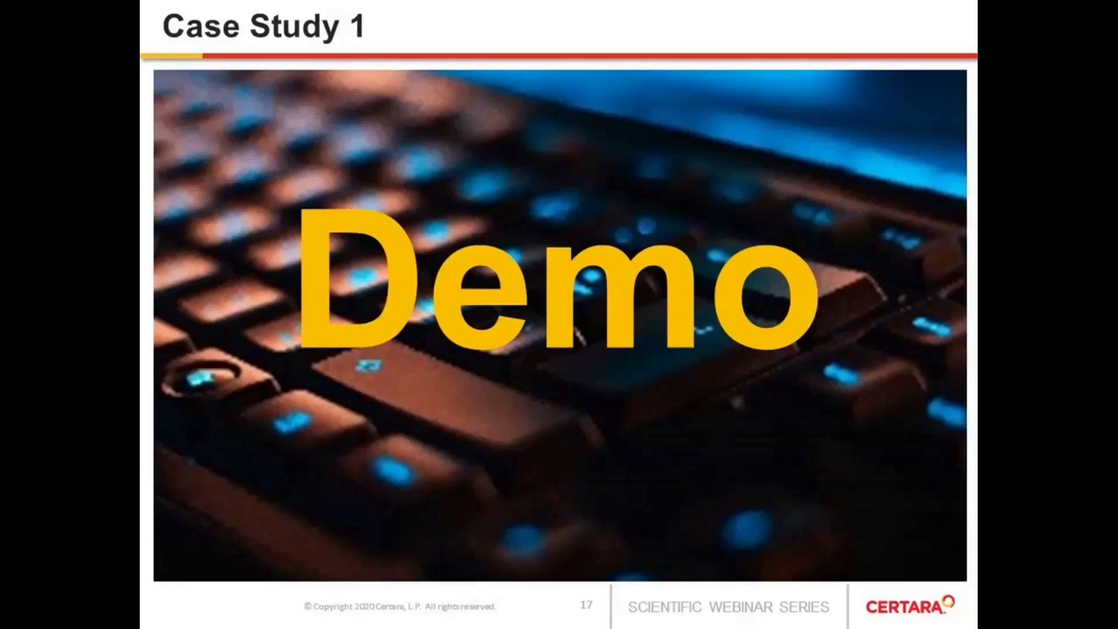
pyautogui.press('Right')
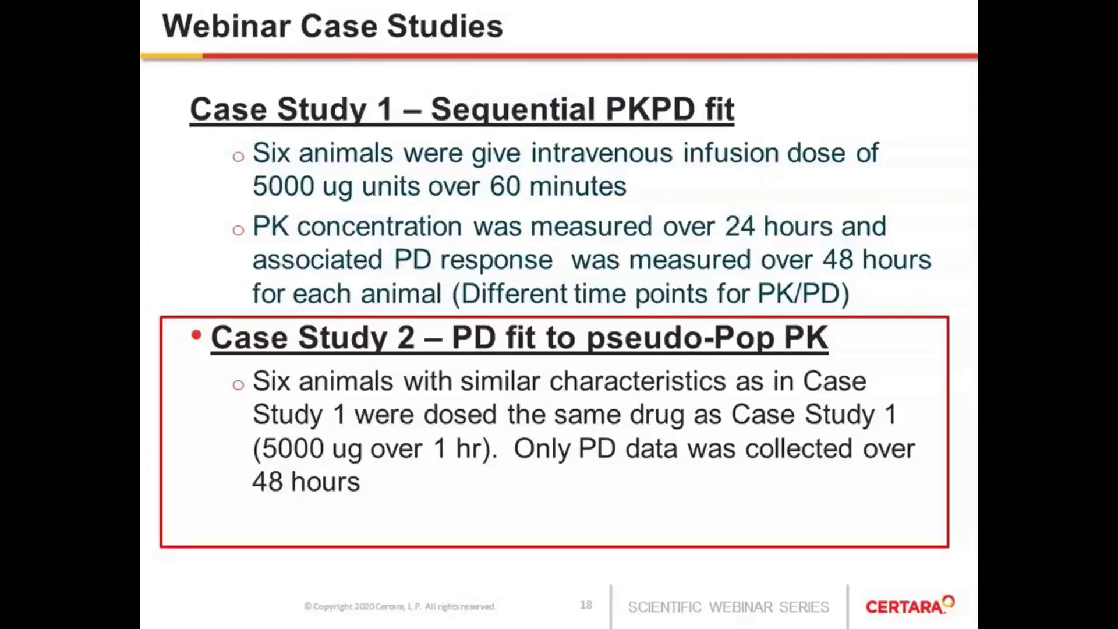
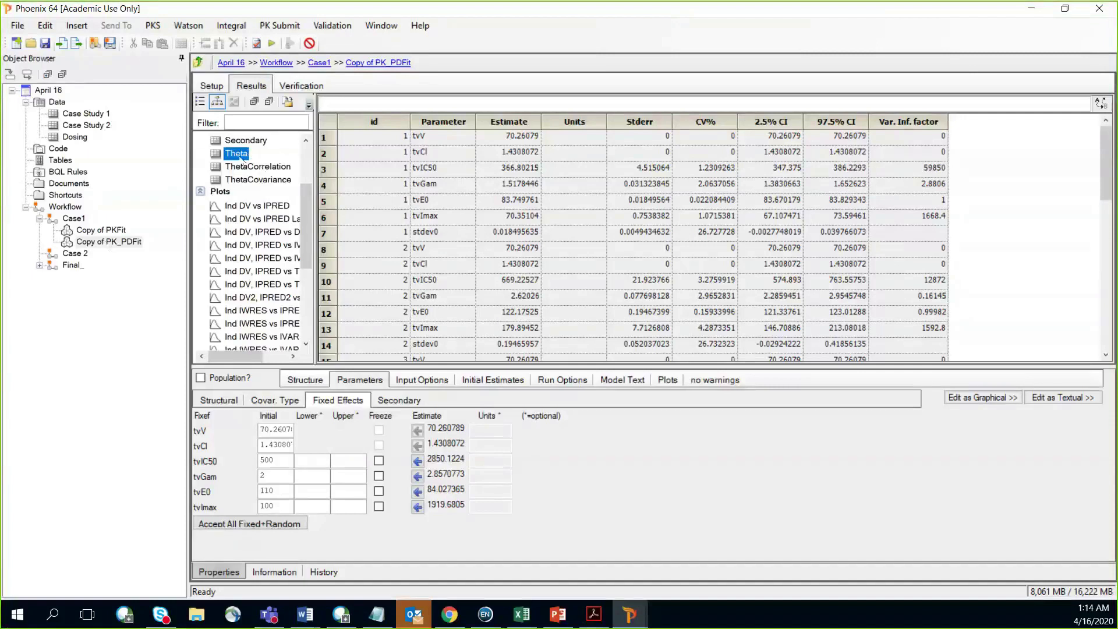
# Step: Send the Theta result of Copy of PK_PDFit to a new Descriptive Stats object in the Case 2 workflow
pyautogui.rightClick(240, 156)
pyautogui.moveTo(278, 163)
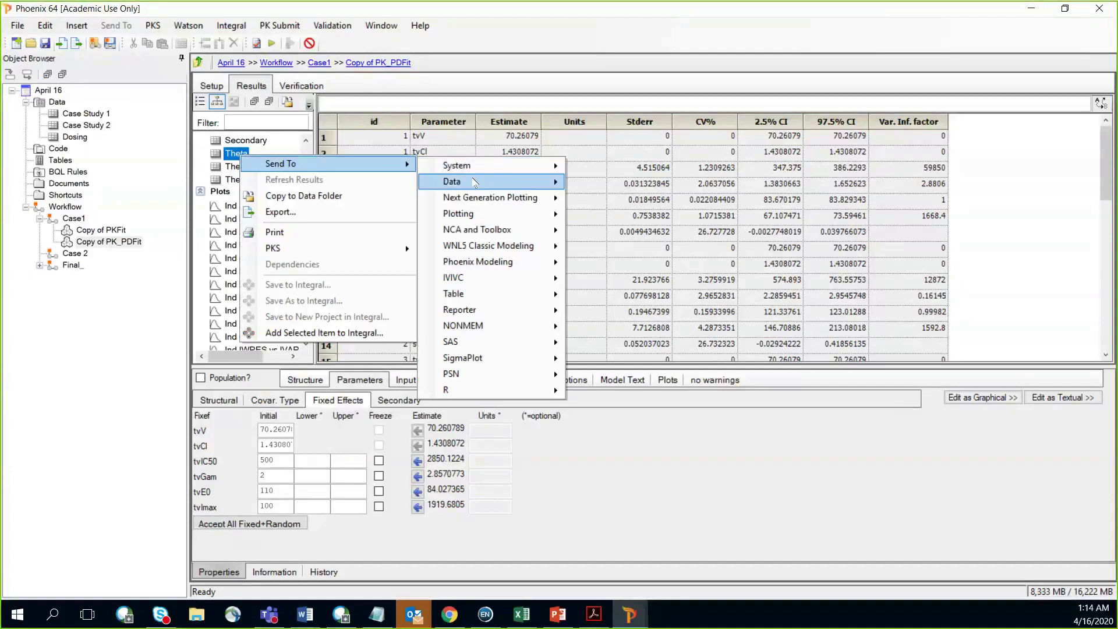
pyautogui.moveTo(471, 198)
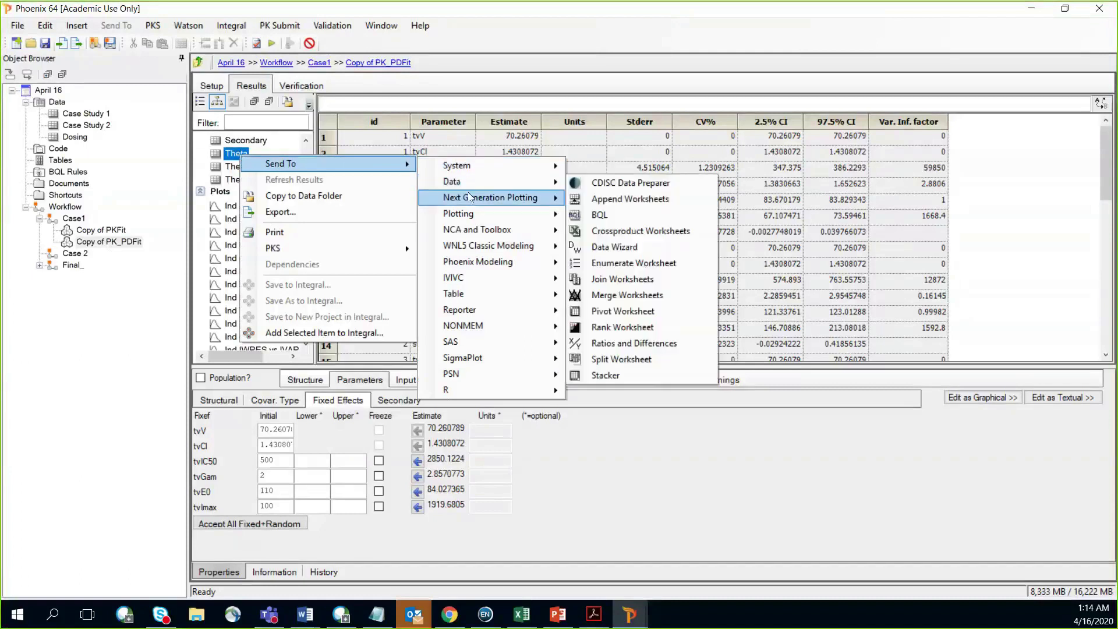
pyautogui.moveTo(469, 233)
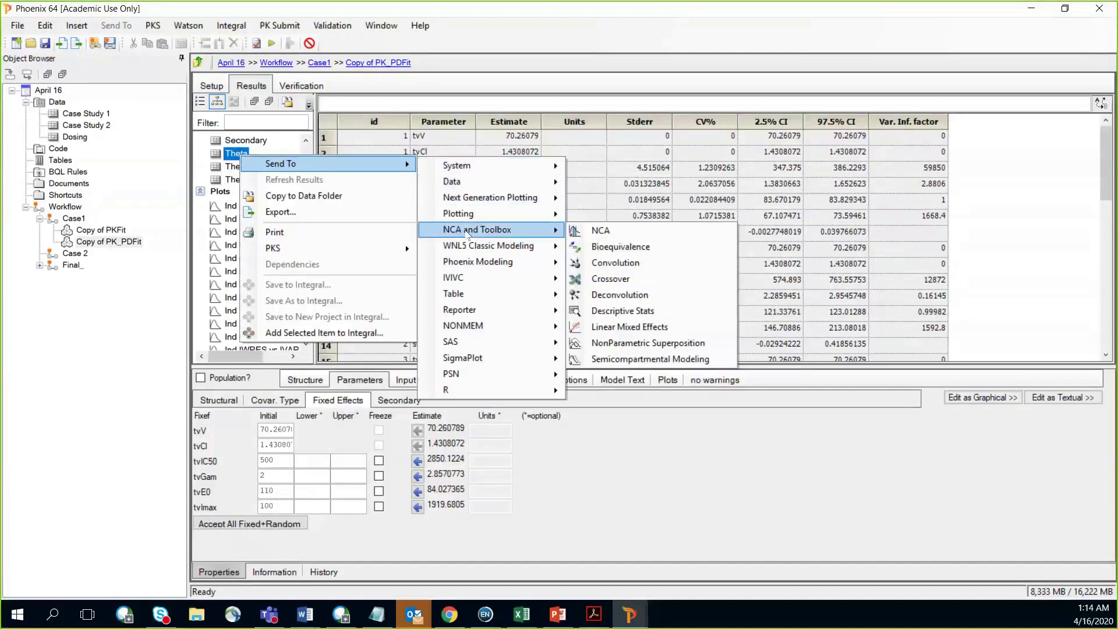
pyautogui.click(603, 311)
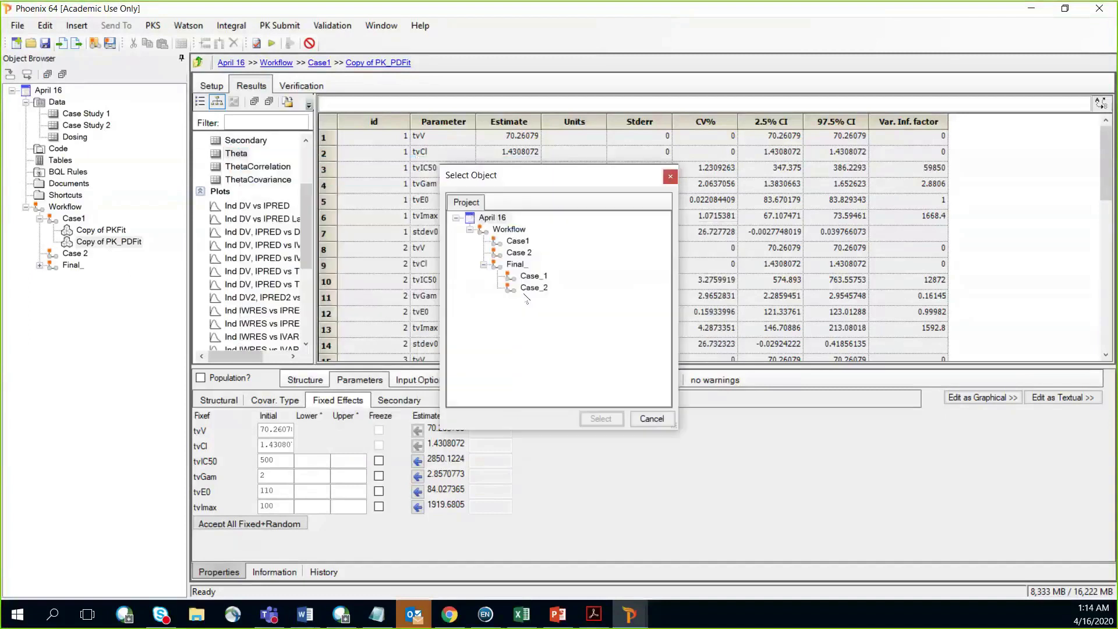
pyautogui.click(518, 253)
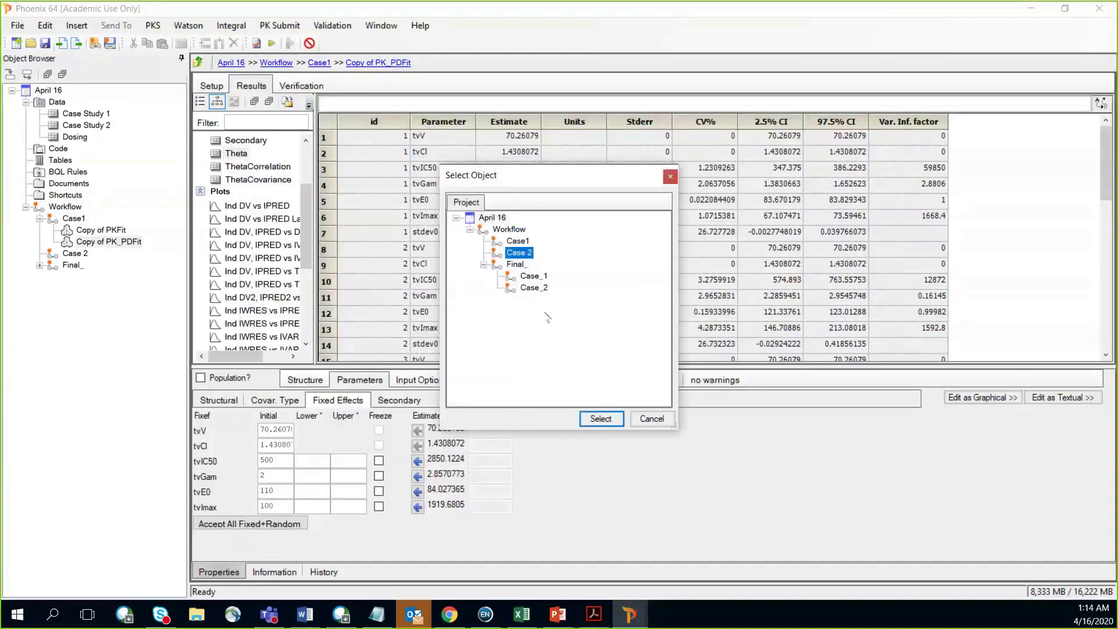
pyautogui.click(601, 419)
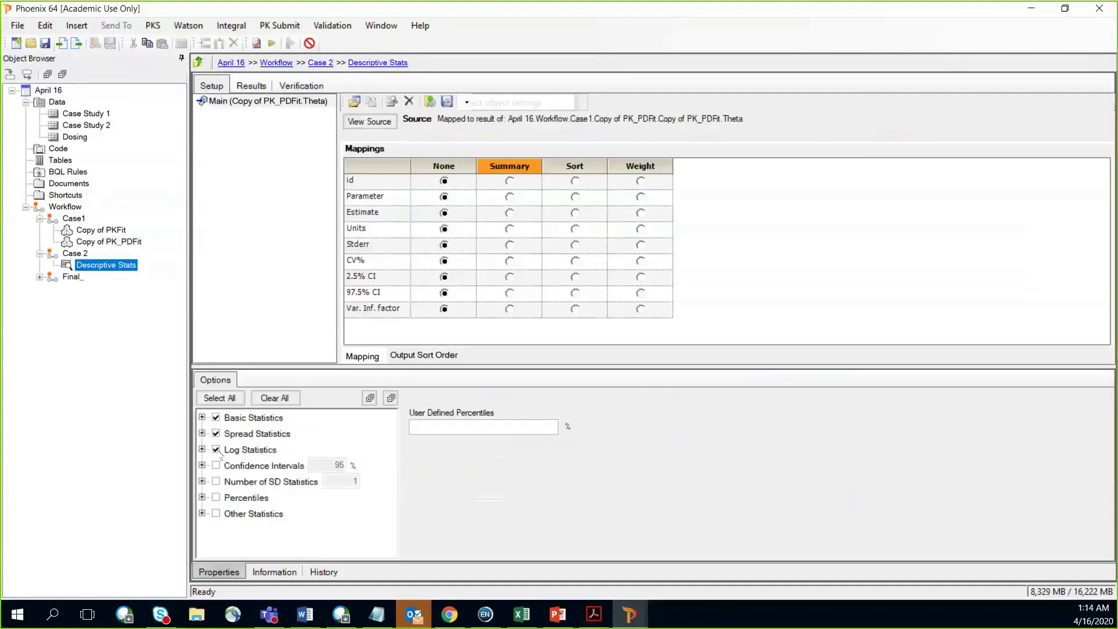
# Step: Limit the basic statistics to Mean, and exclude Median and Range from the spread statistics
pyautogui.click(202, 417)
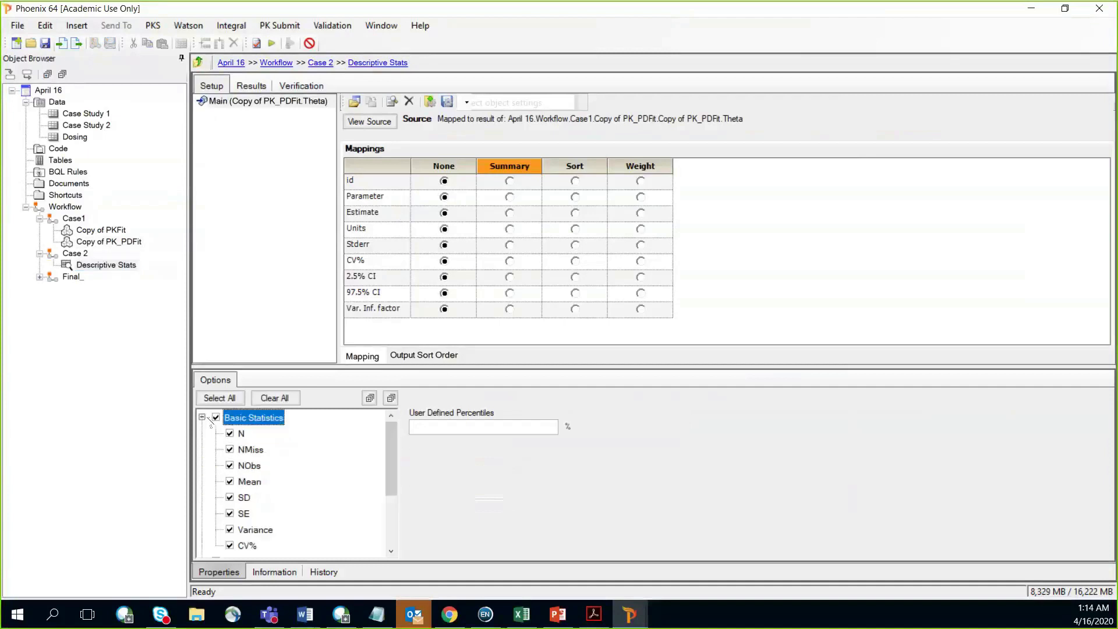
pyautogui.click(216, 418)
pyautogui.click(230, 482)
pyautogui.click(202, 418)
pyautogui.click(202, 433)
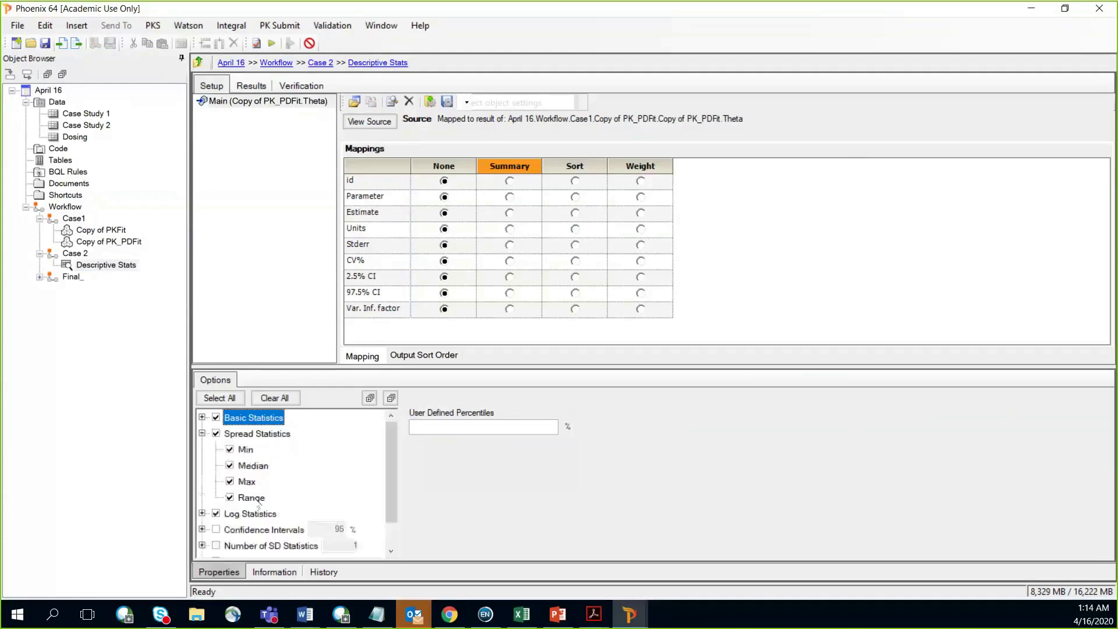
pyautogui.click(230, 466)
pyautogui.click(230, 497)
# Step: Map Parameter to Sort and Estimate to Summary, and execute Descriptive Stats with the log statistics excluded
pyautogui.click(575, 198)
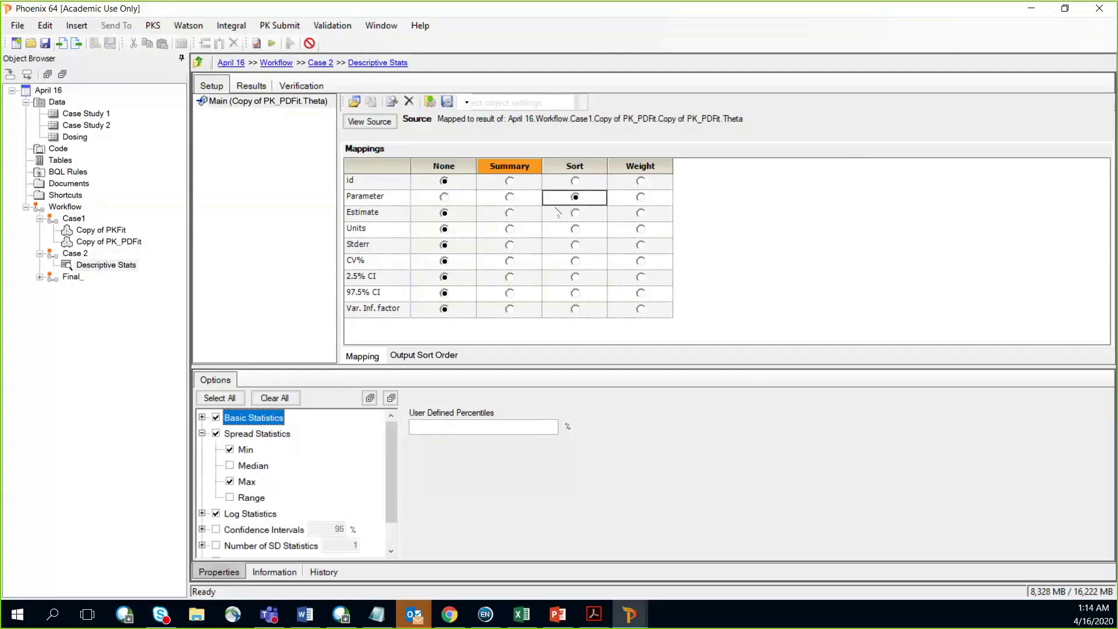
pyautogui.click(510, 214)
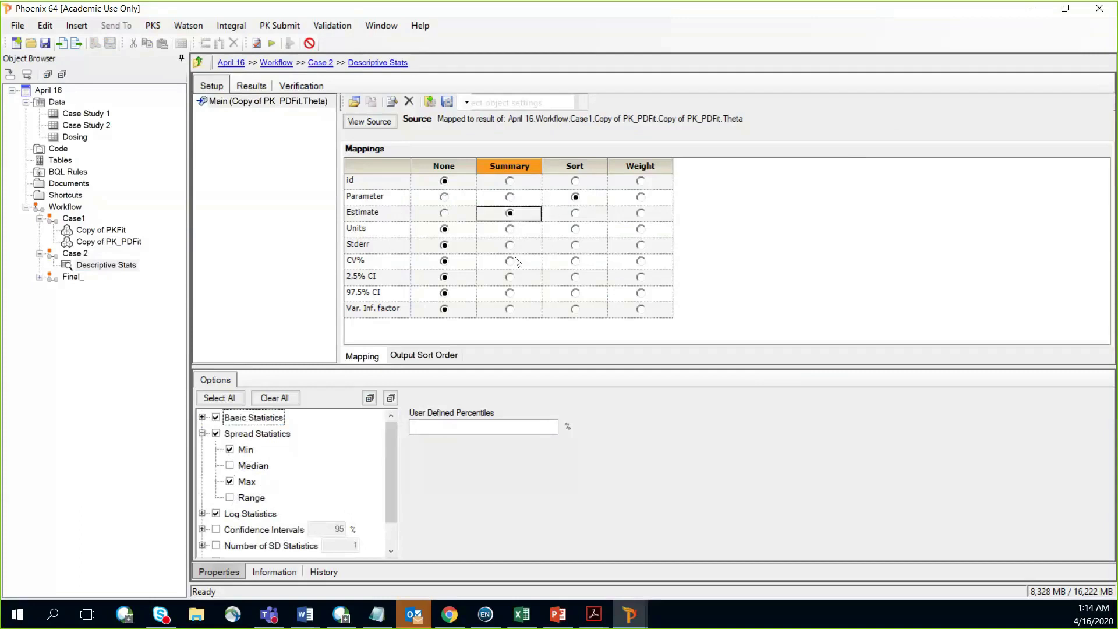
pyautogui.click(271, 44)
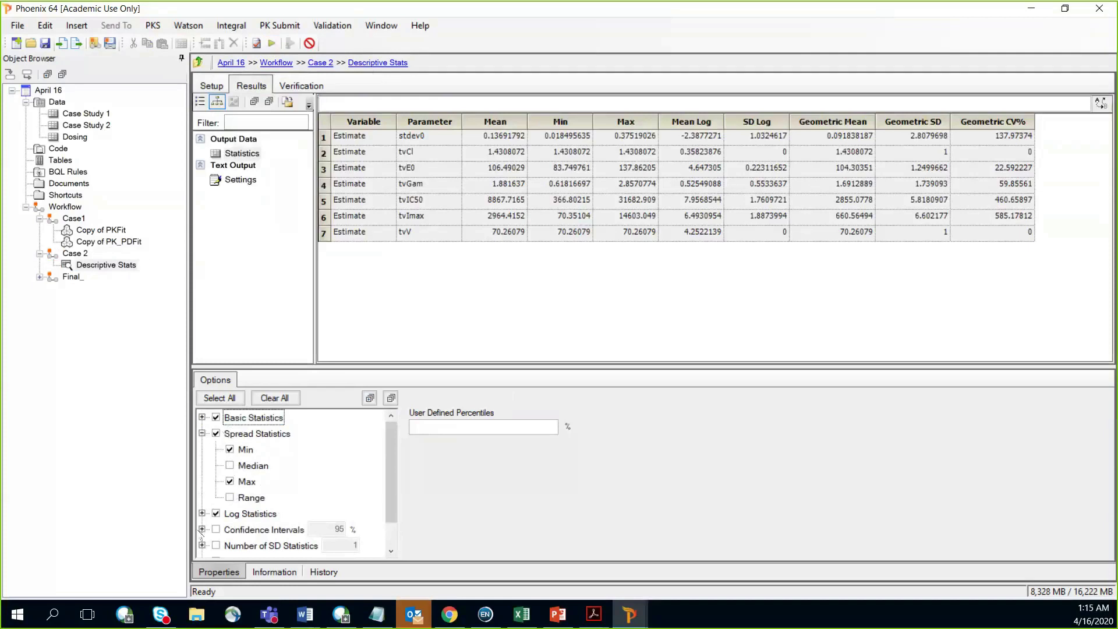
pyautogui.click(216, 514)
pyautogui.click(272, 44)
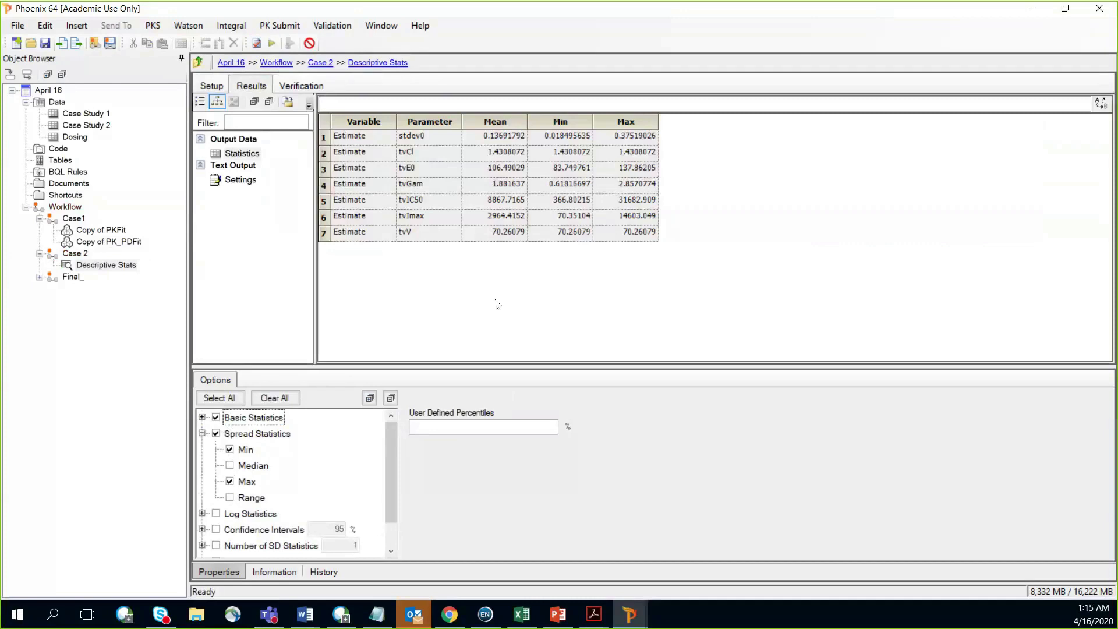
# Step: Change the main input of Descriptive Stats to the Theta result of Copy of PKFit and execute it again
pyautogui.click(211, 86)
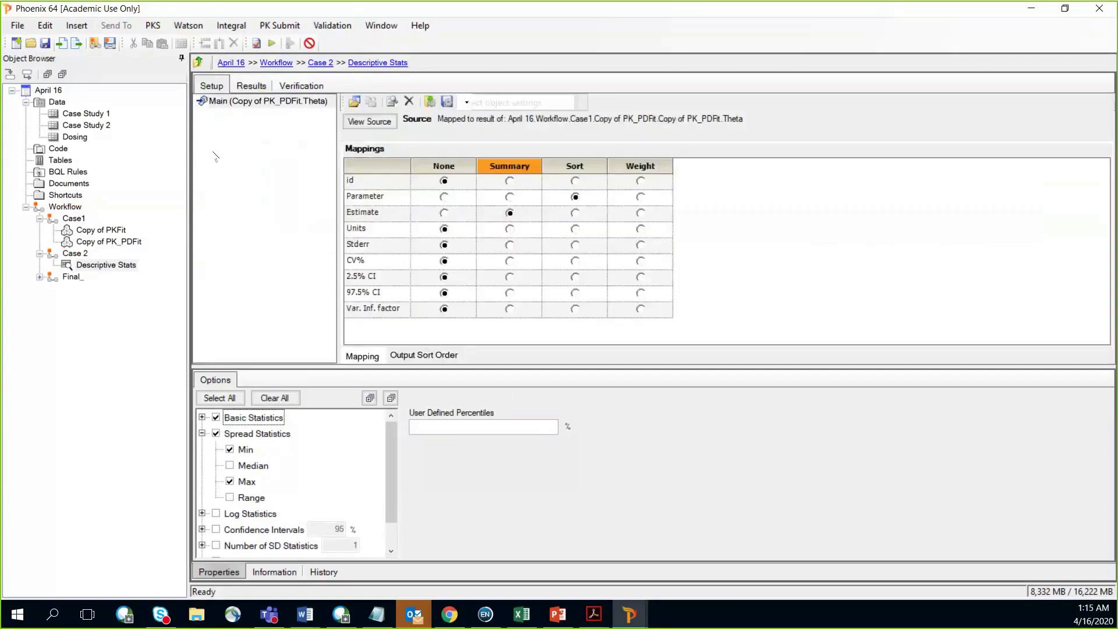
pyautogui.moveTo(112, 230); pyautogui.dragTo(504, 211)
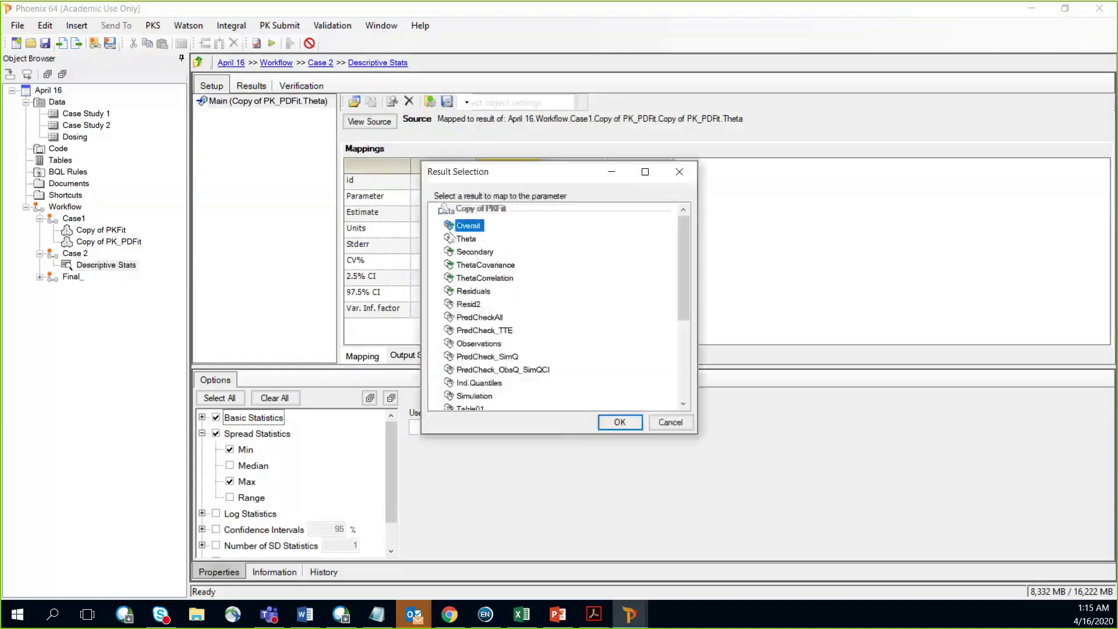
pyautogui.click(466, 239)
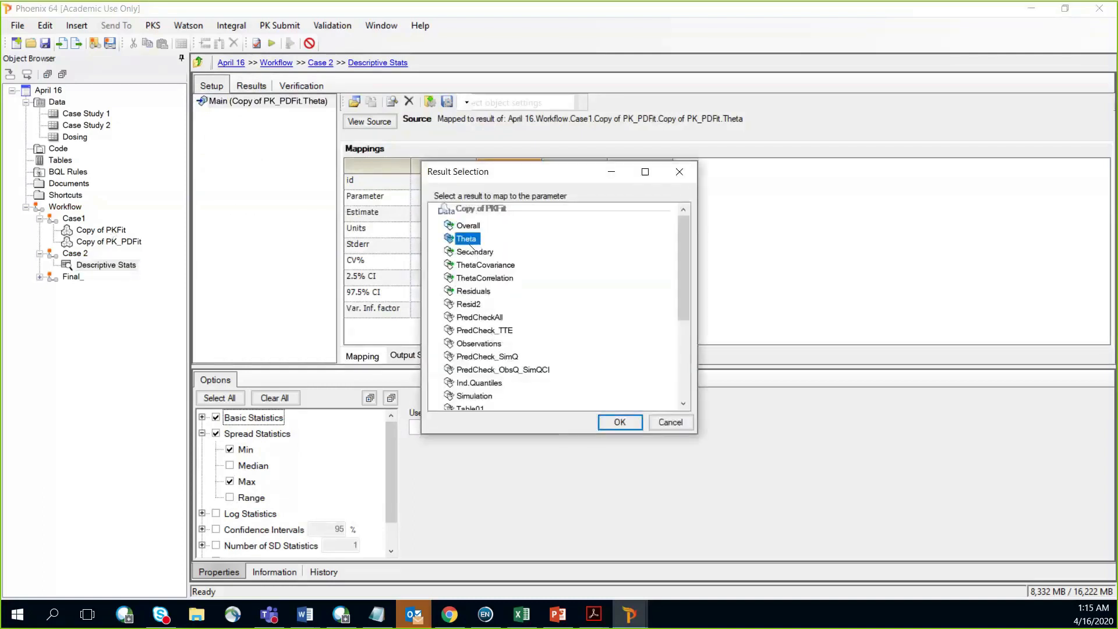
pyautogui.click(622, 422)
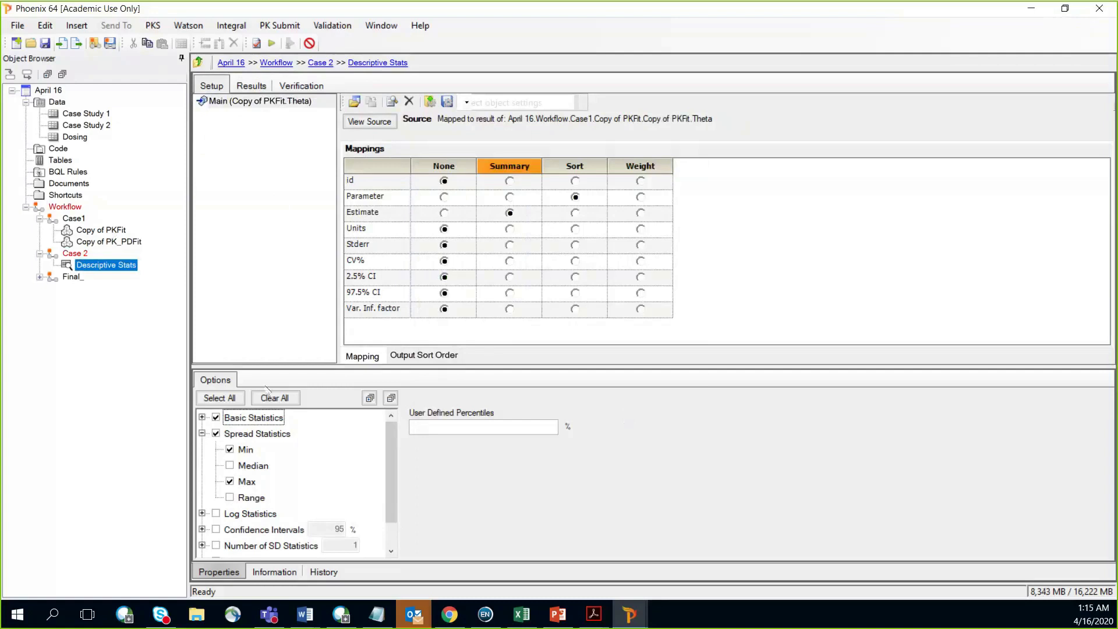
pyautogui.click(272, 44)
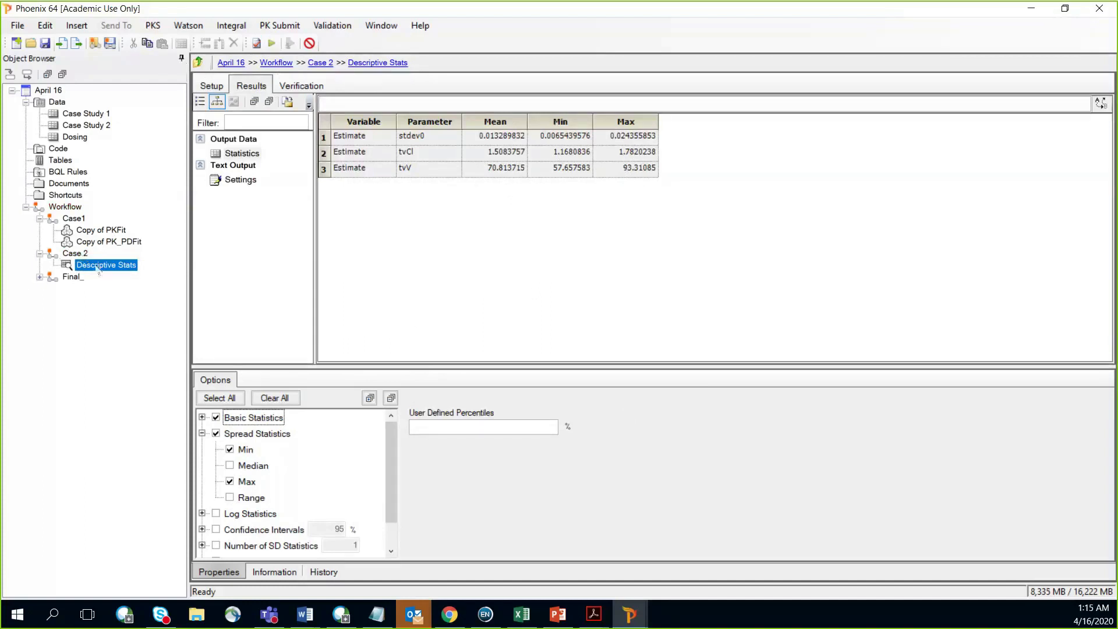
# Step: Send the Case Study 2 worksheet to a new Phoenix Model in the Case 2 workflow
pyautogui.rightClick(101, 126)
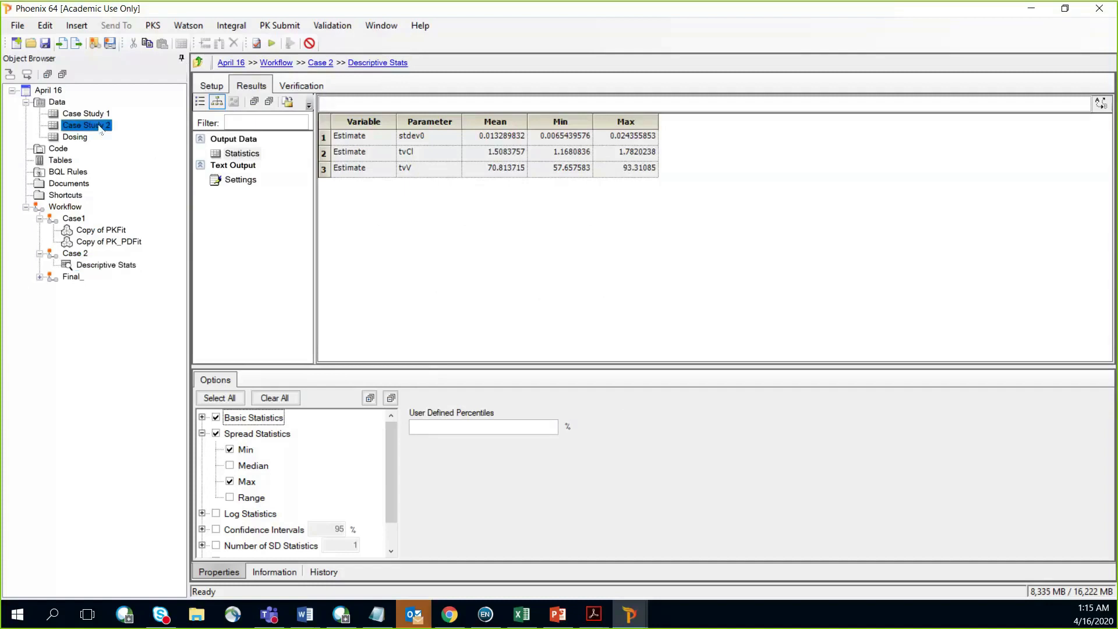
pyautogui.moveTo(175, 134)
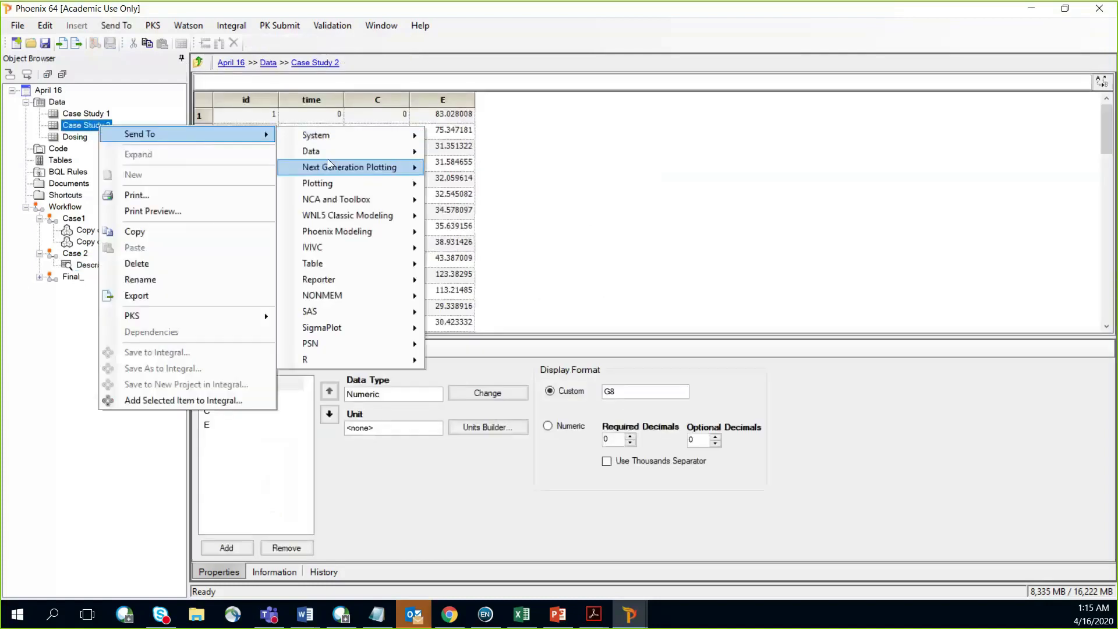
pyautogui.moveTo(334, 152)
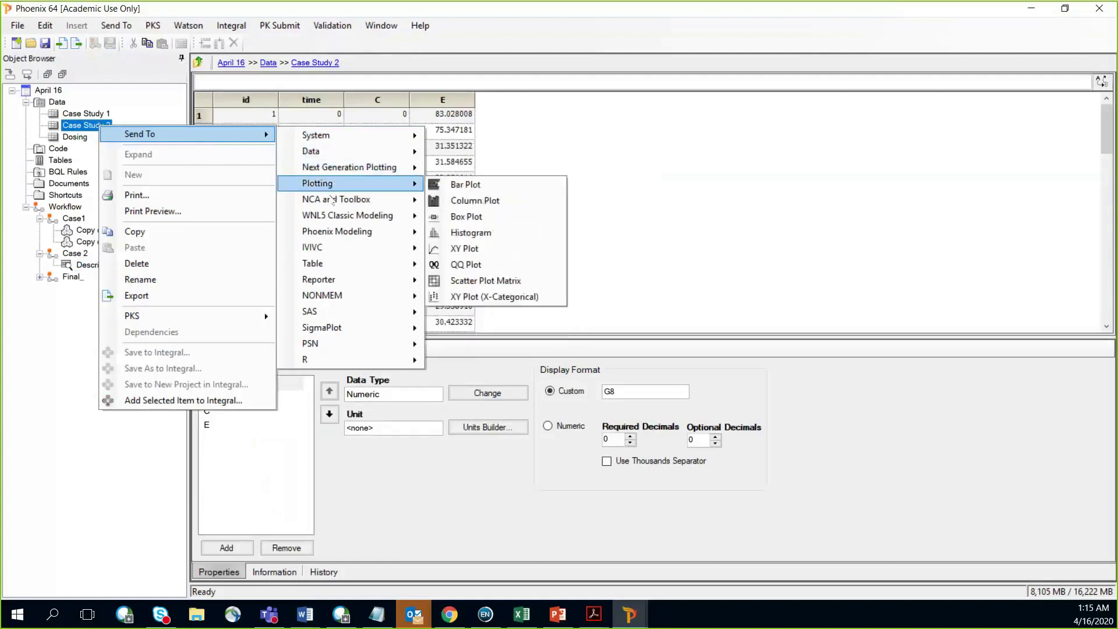
pyautogui.moveTo(336, 218)
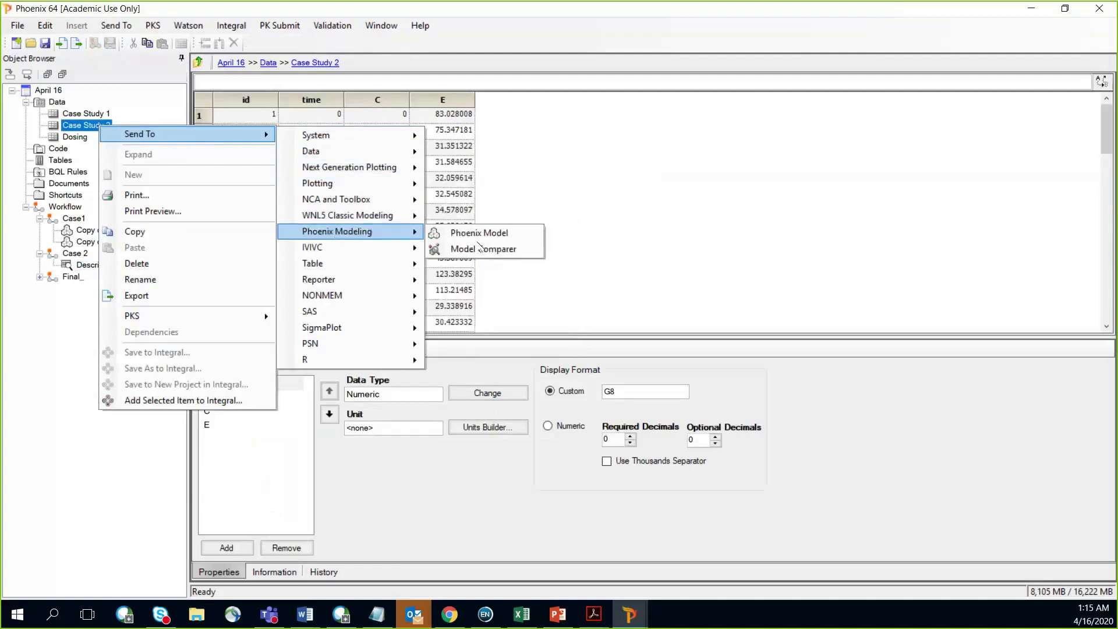
pyautogui.click(491, 236)
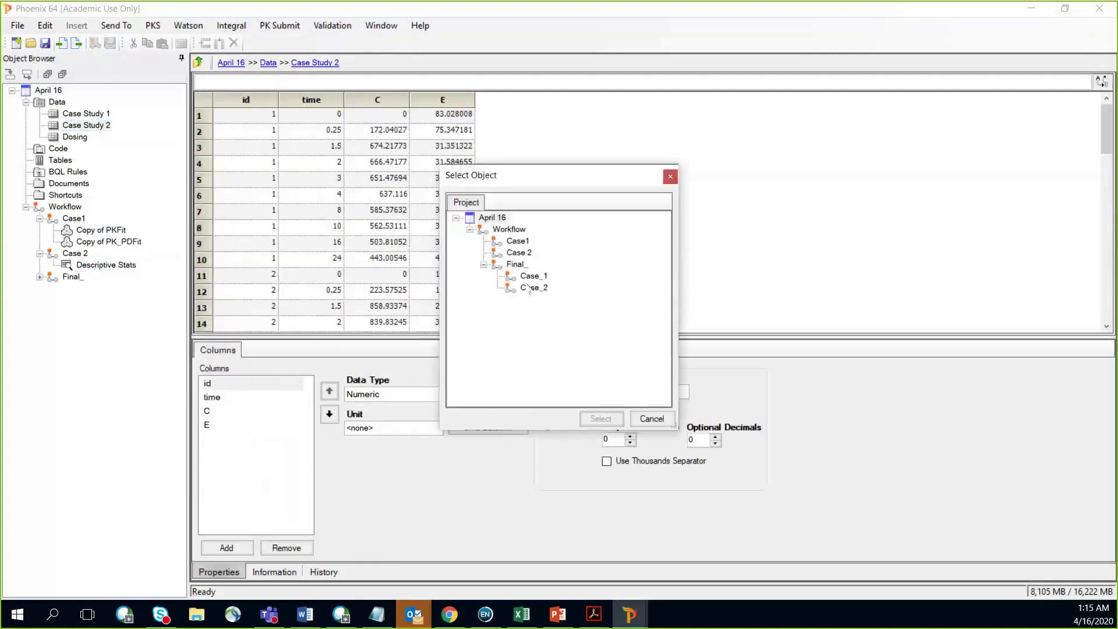
pyautogui.click(520, 252)
pyautogui.click(601, 418)
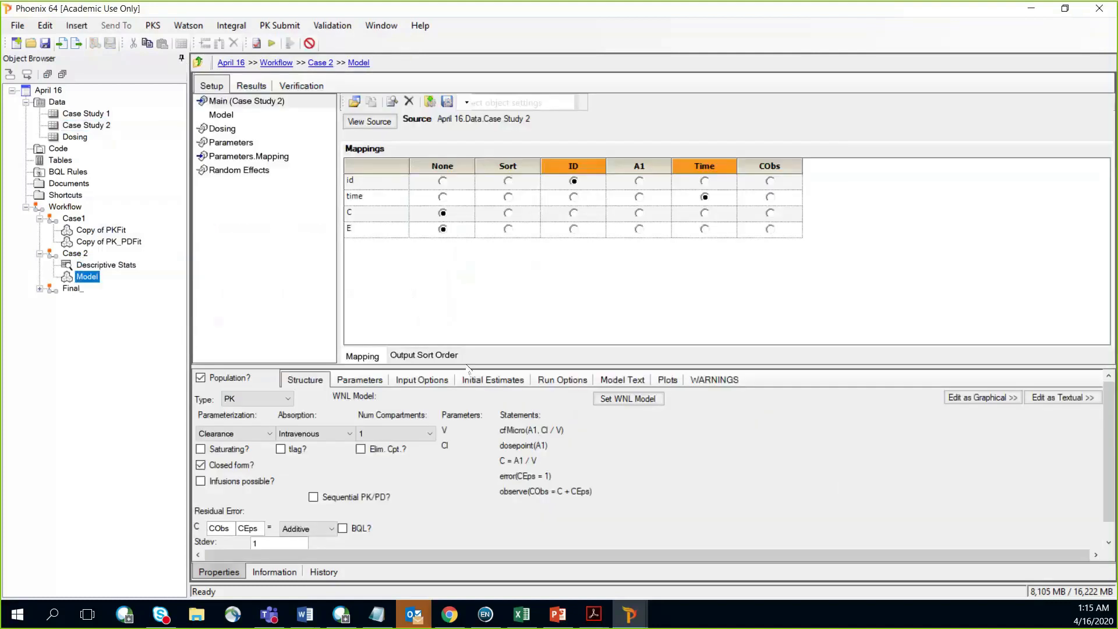
# Step: Turn off population mode for the Case 2 model and map id to Sort
pyautogui.moveTo(470, 367); pyautogui.dragTo(506, 324)
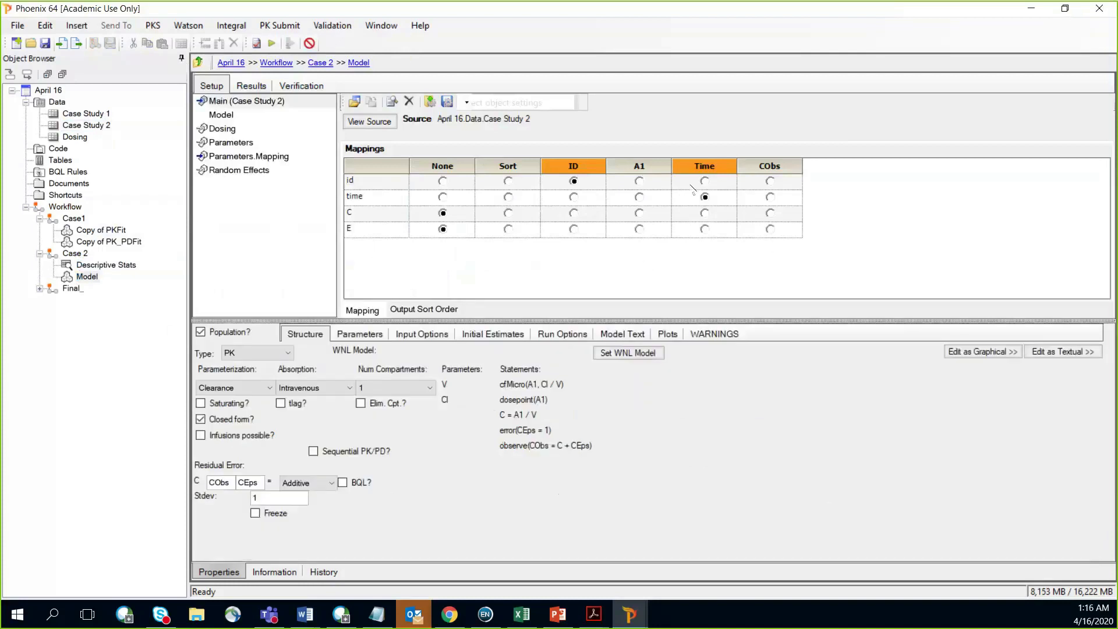
pyautogui.click(217, 332)
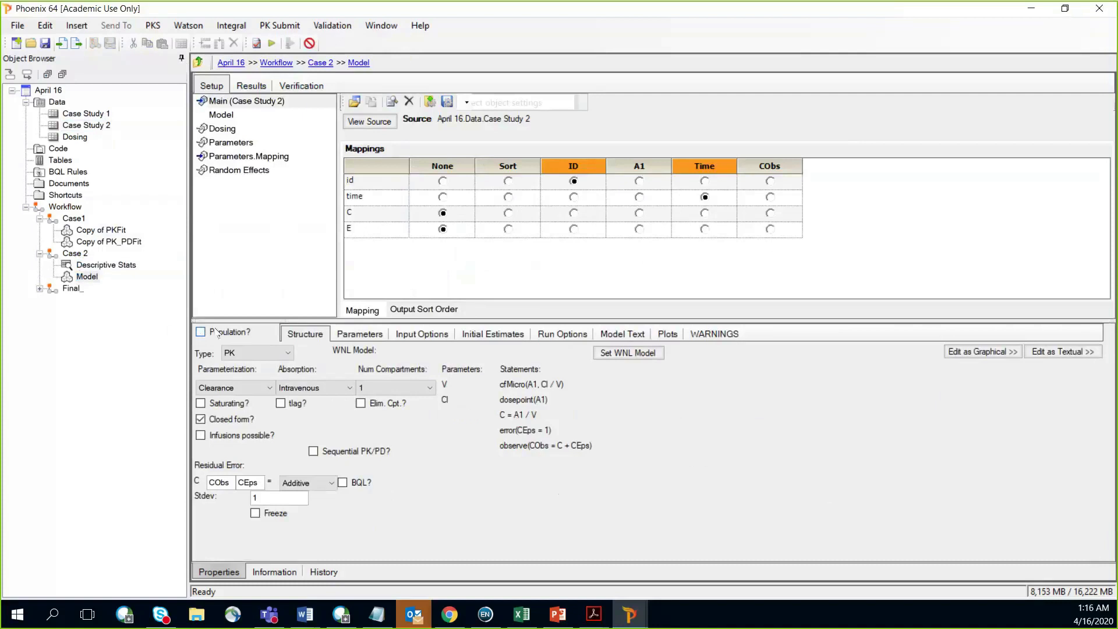
pyautogui.click(508, 181)
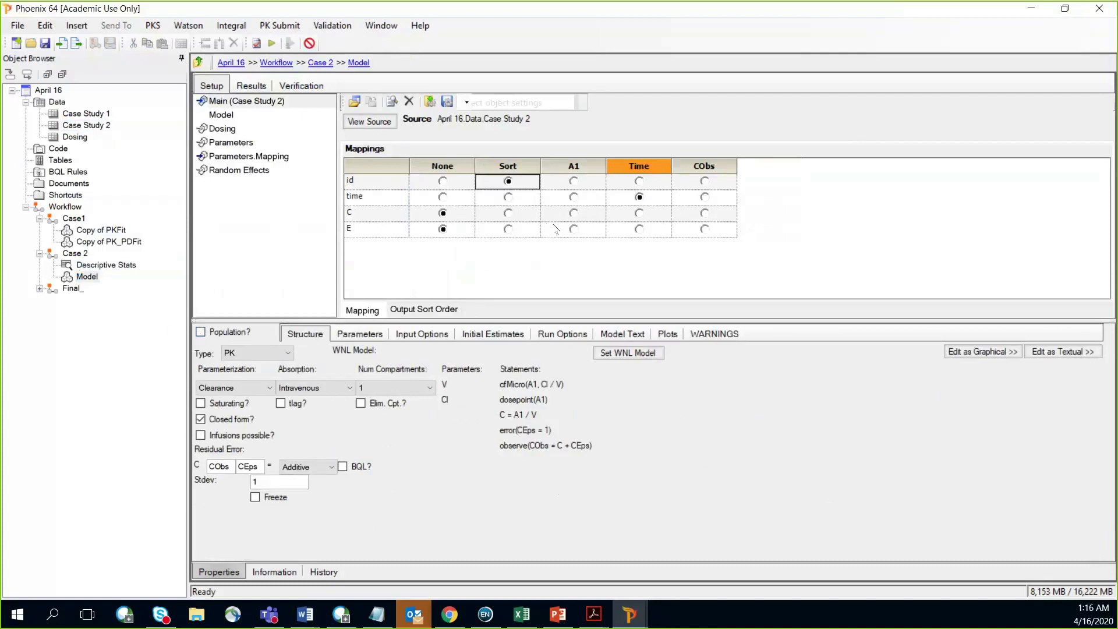
pyautogui.click(233, 130)
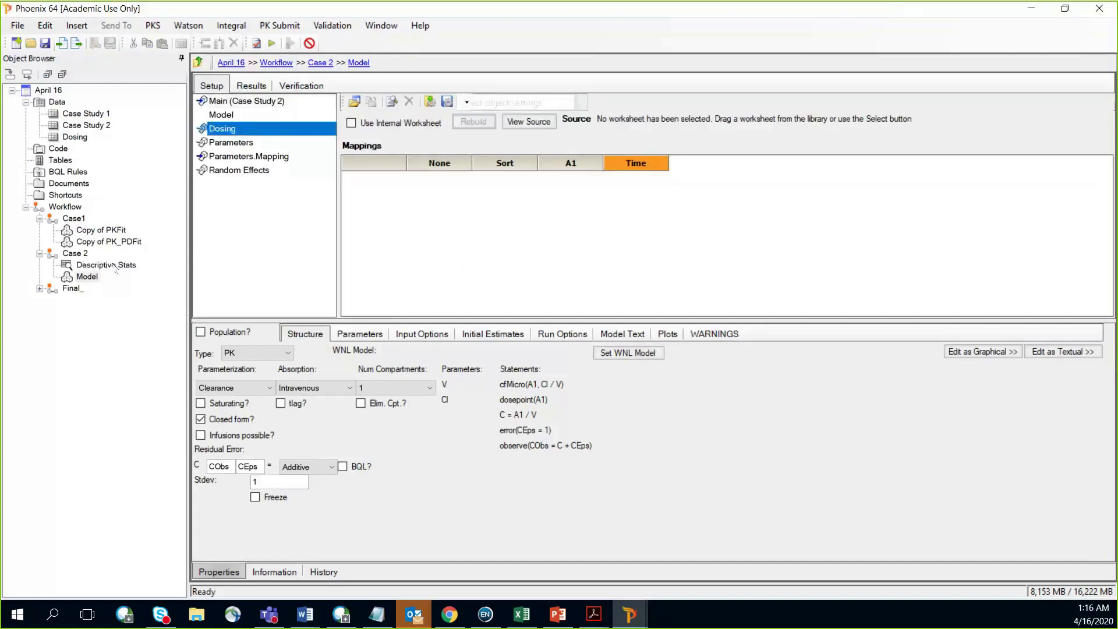
pyautogui.click(87, 277)
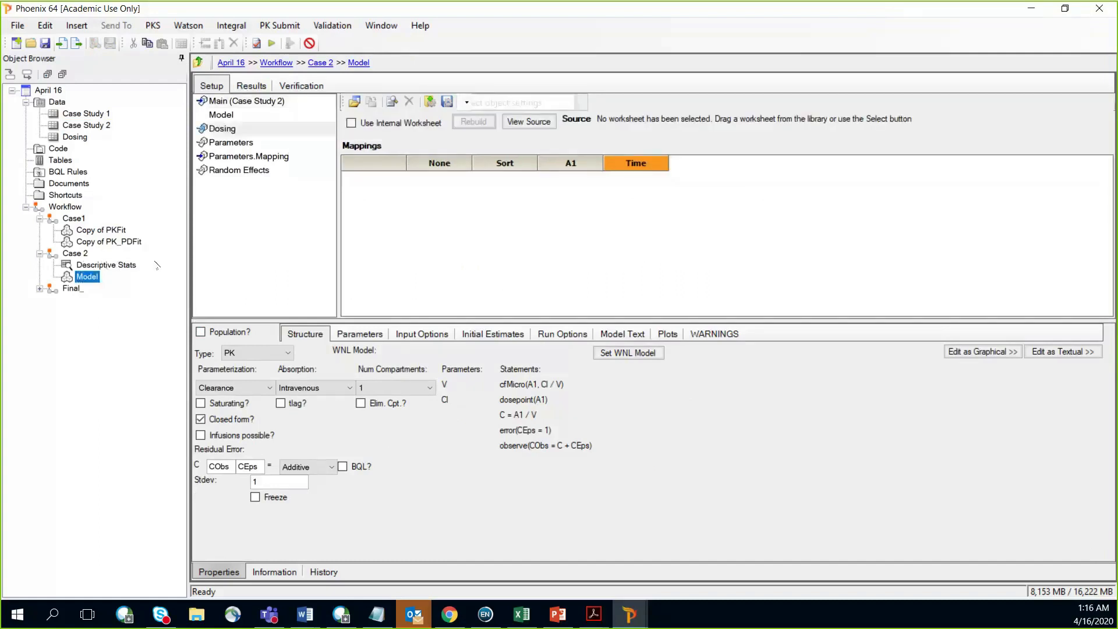
pyautogui.moveTo(124, 272); pyautogui.dragTo(447, 255)
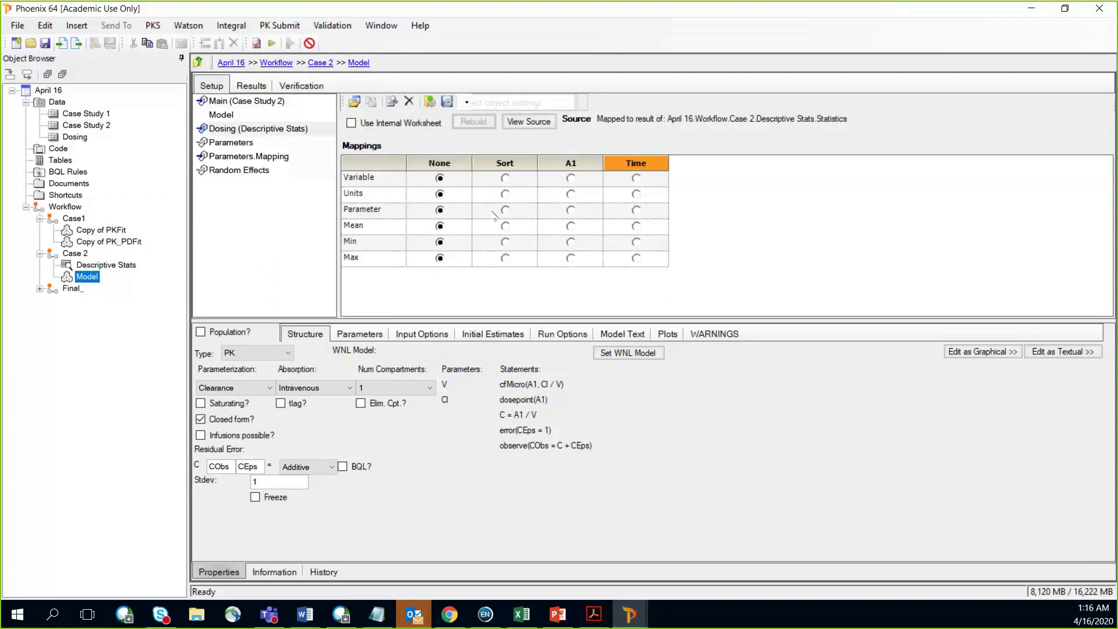
pyautogui.click(431, 103)
# Step: Use the Dosing worksheet as the source of the model's Dosing input and allow infusions
pyautogui.moveTo(75, 136); pyautogui.dragTo(461, 250)
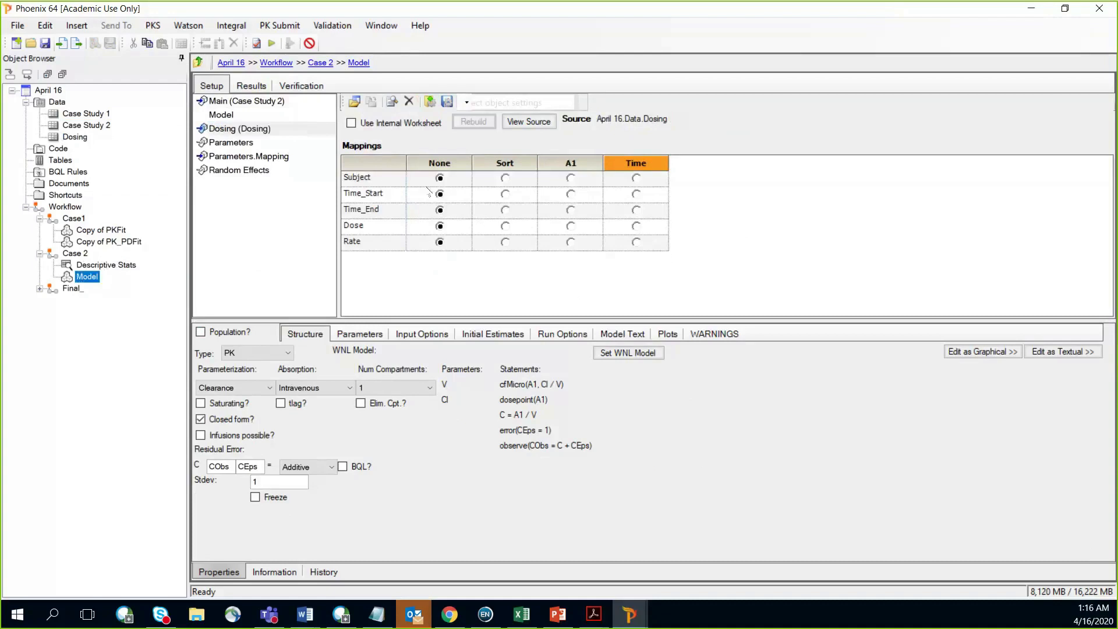
pyautogui.click(239, 438)
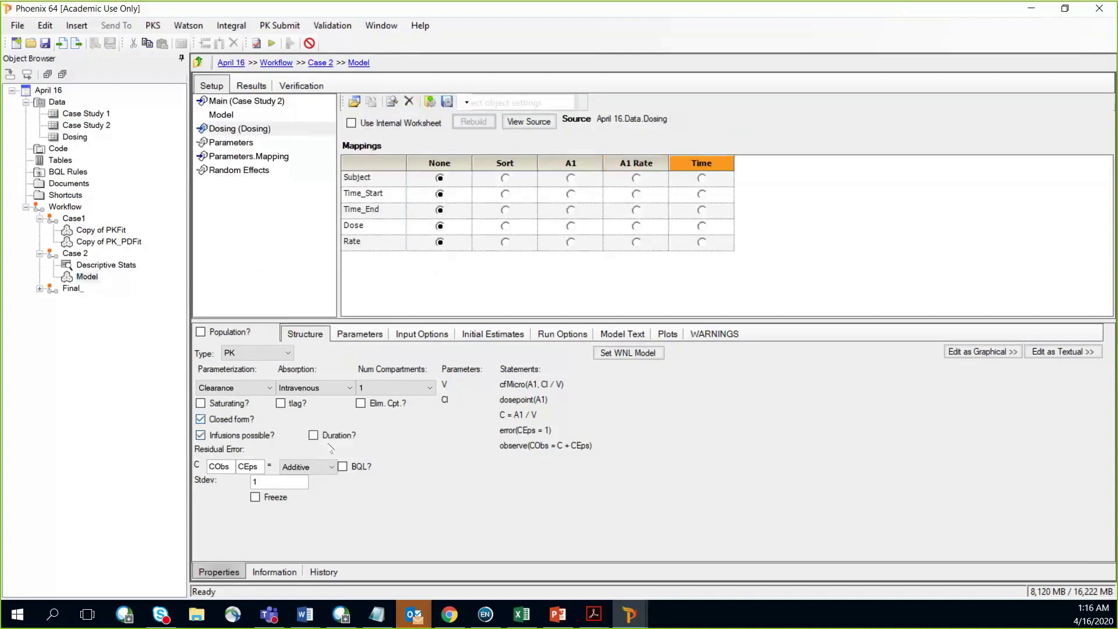
# Step: Set the Case 2 model type to PK/Emax with the Baseline, Inhibitory and Sigmoid options enabled
pyautogui.click(251, 353)
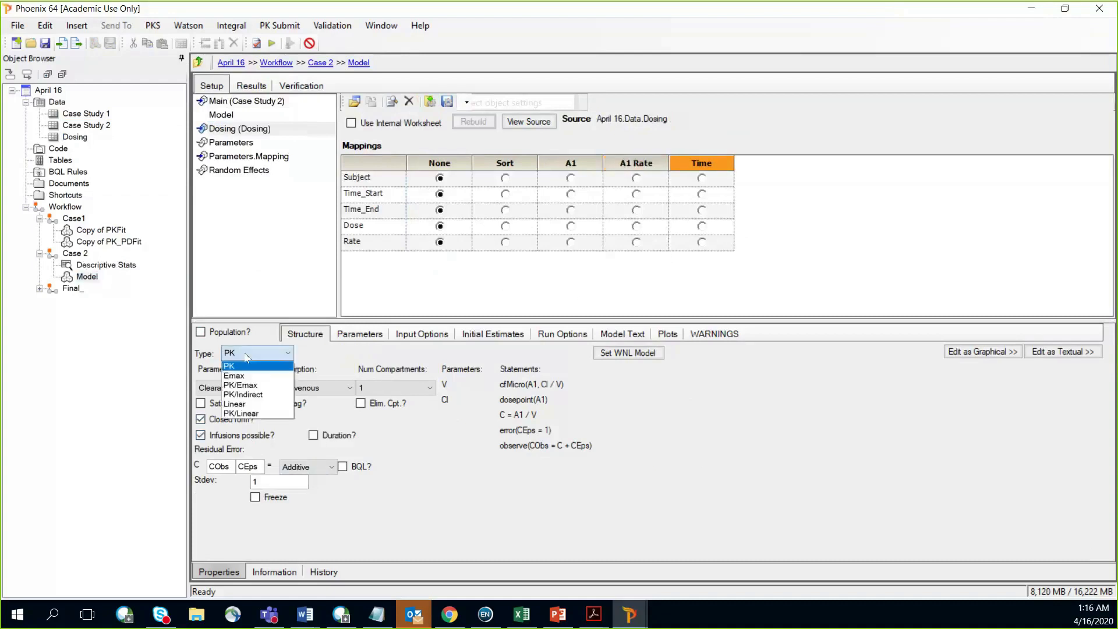
pyautogui.click(247, 386)
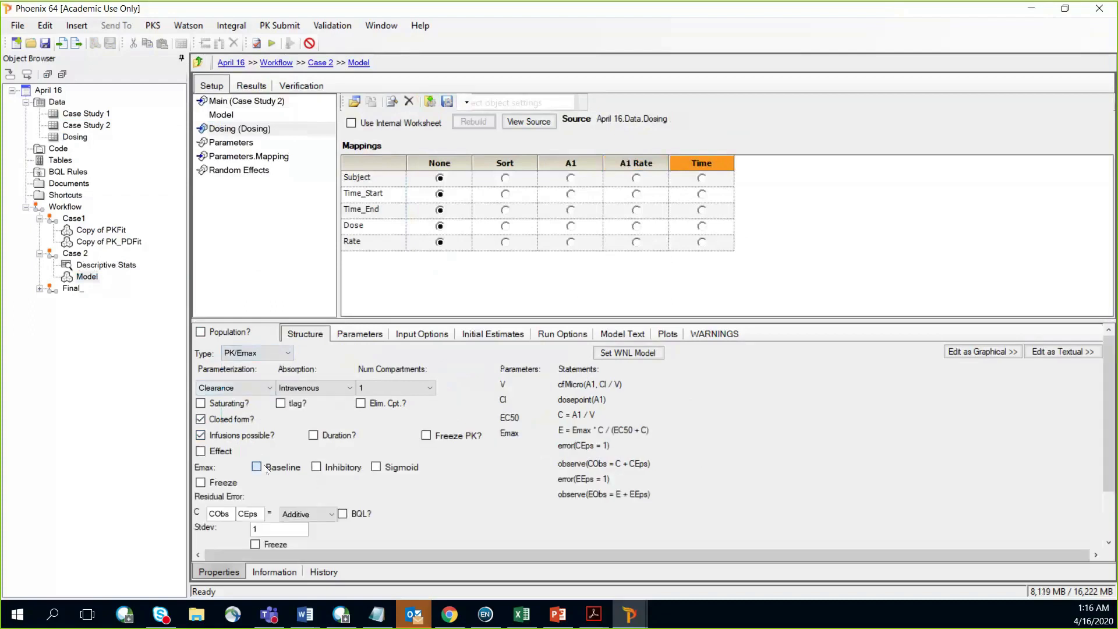
pyautogui.click(257, 467)
pyautogui.click(317, 466)
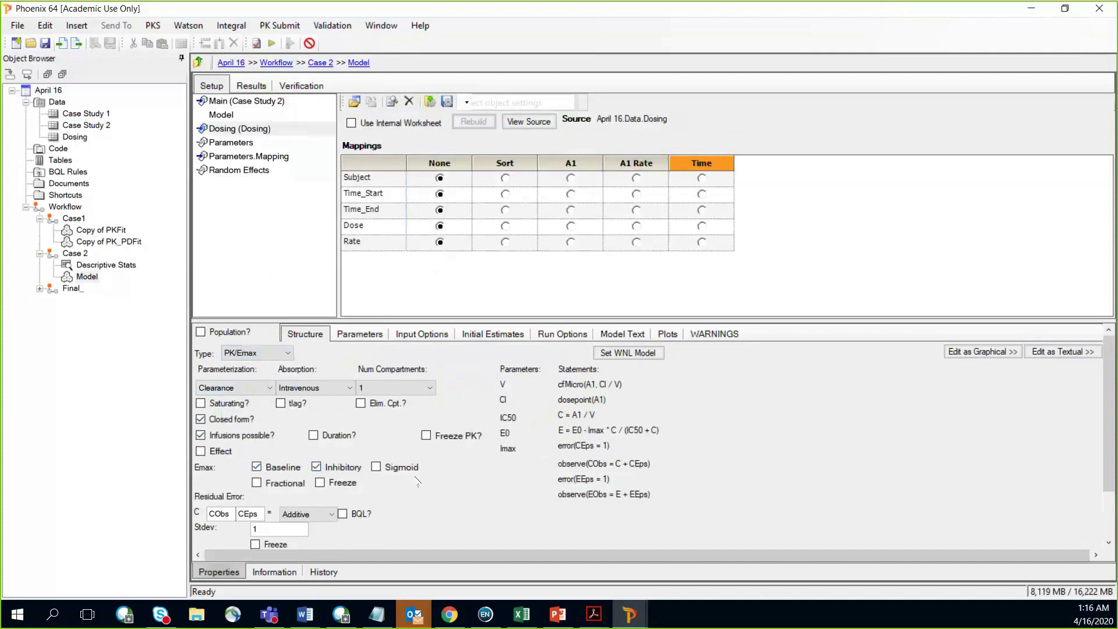
pyautogui.click(412, 469)
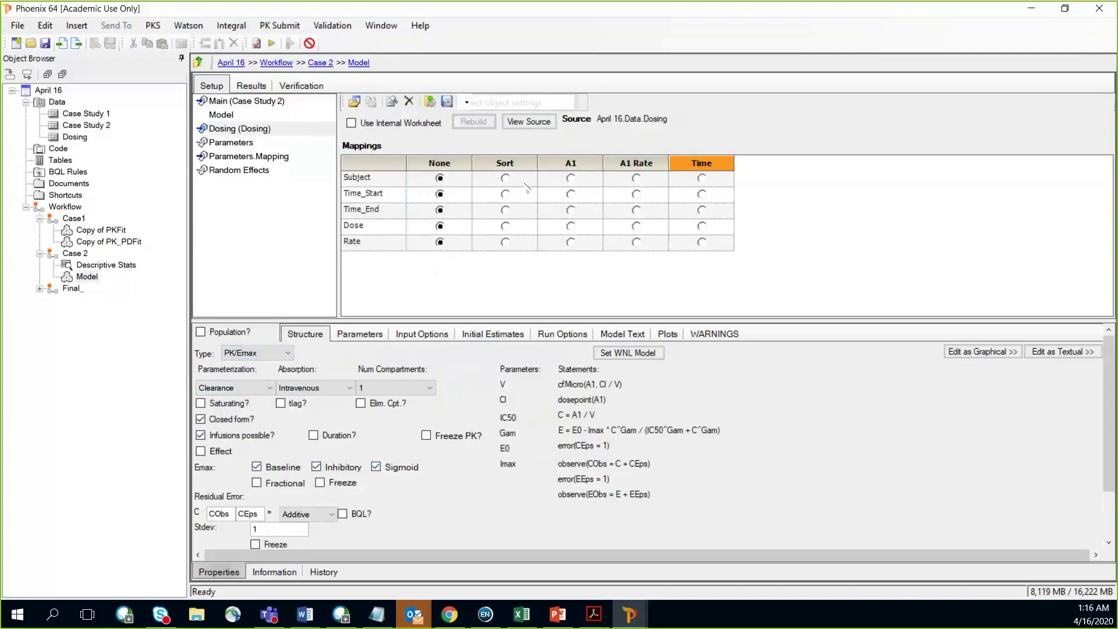
# Step: Map the dosing columns: Subject to Sort, Time_Start to Time, Dose to A1 and Rate to A1 Rate
pyautogui.click(506, 179)
pyautogui.click(702, 194)
pyautogui.click(571, 226)
pyautogui.click(636, 242)
# Step: Check the model warnings and map E to EObs and C to CObs in the Main input
pyautogui.click(710, 336)
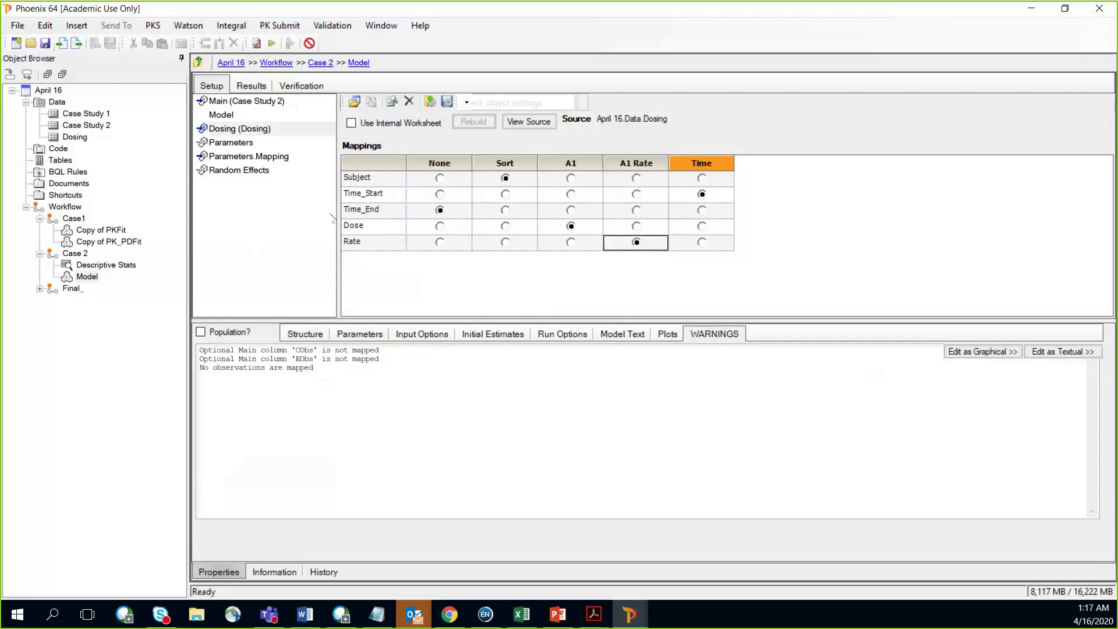
pyautogui.click(250, 103)
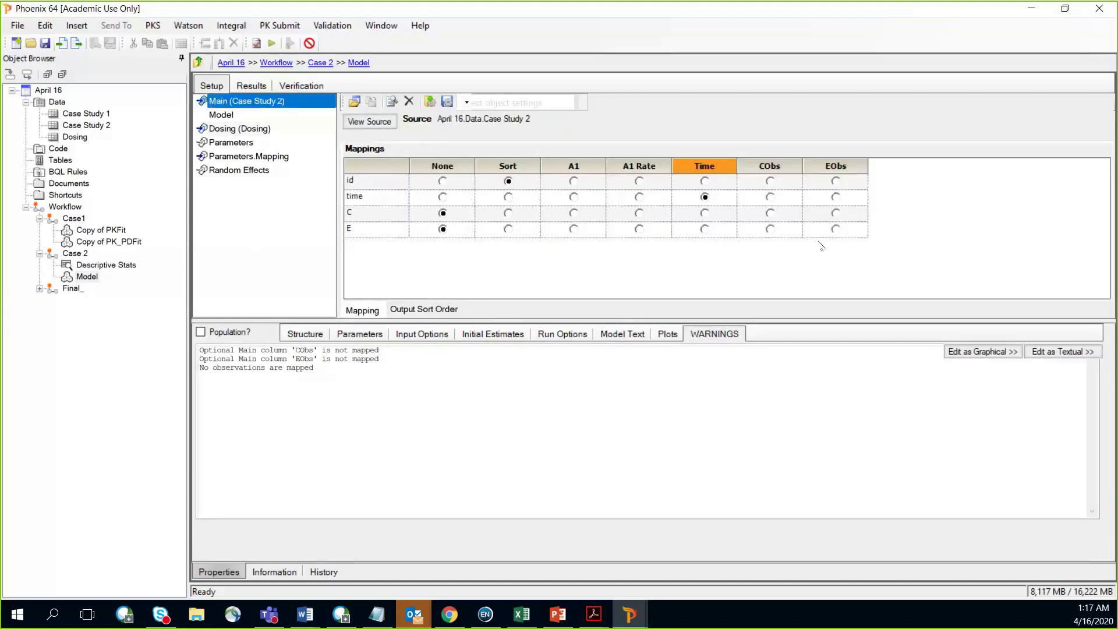
pyautogui.click(836, 231)
pyautogui.click(836, 230)
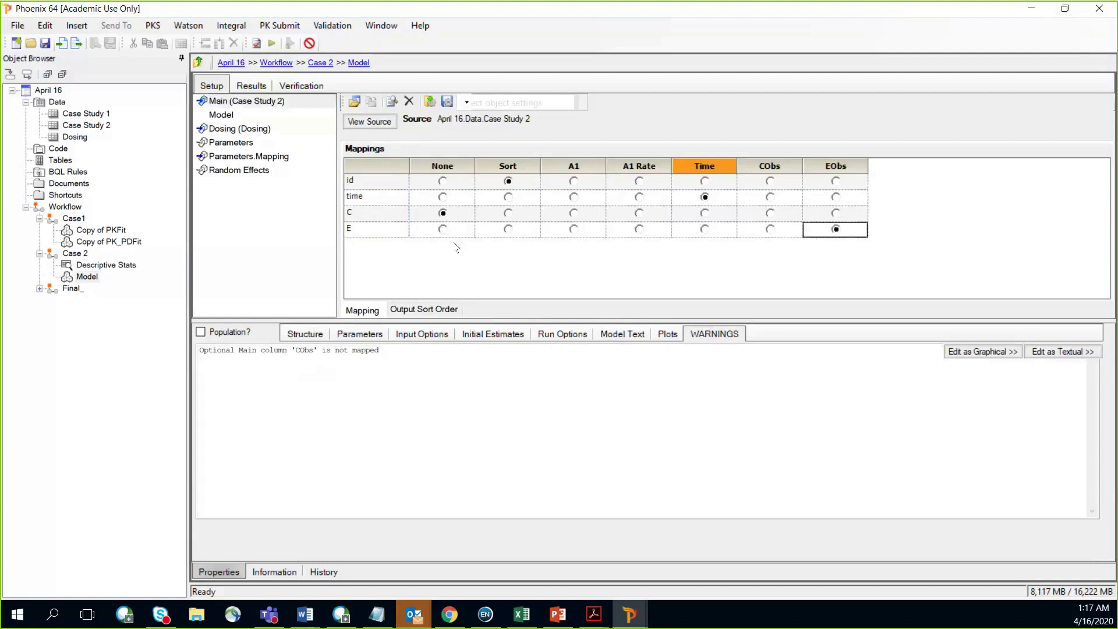
pyautogui.click(771, 213)
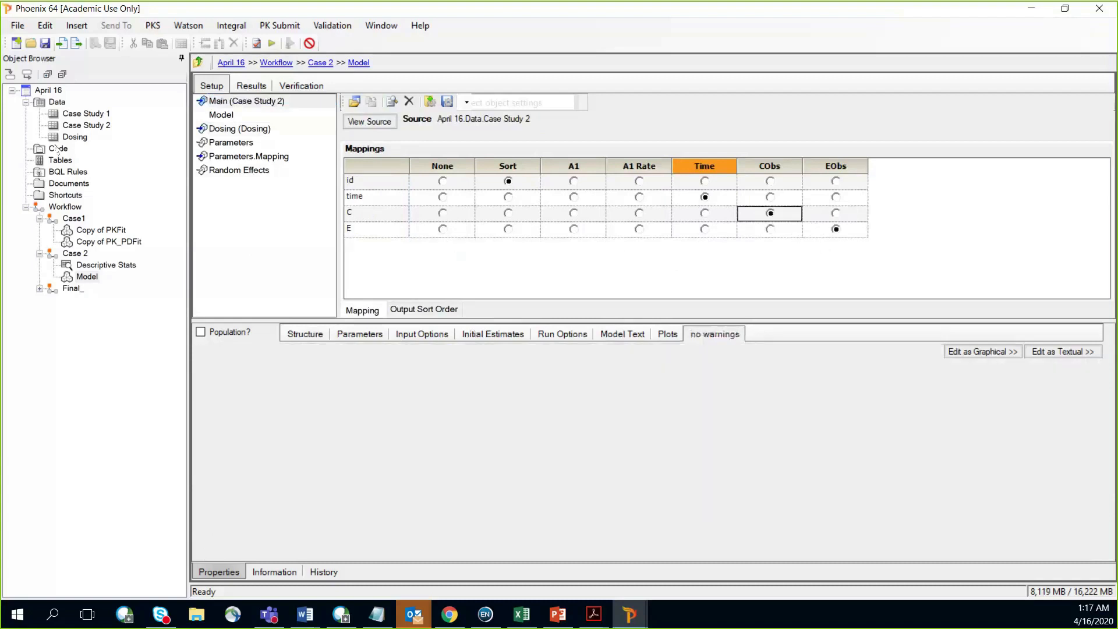
# Step: Use the Descriptive Stats result as the Parameters source, mapping Mean to Initial, Min to Lower and Max to Upper
pyautogui.click(224, 144)
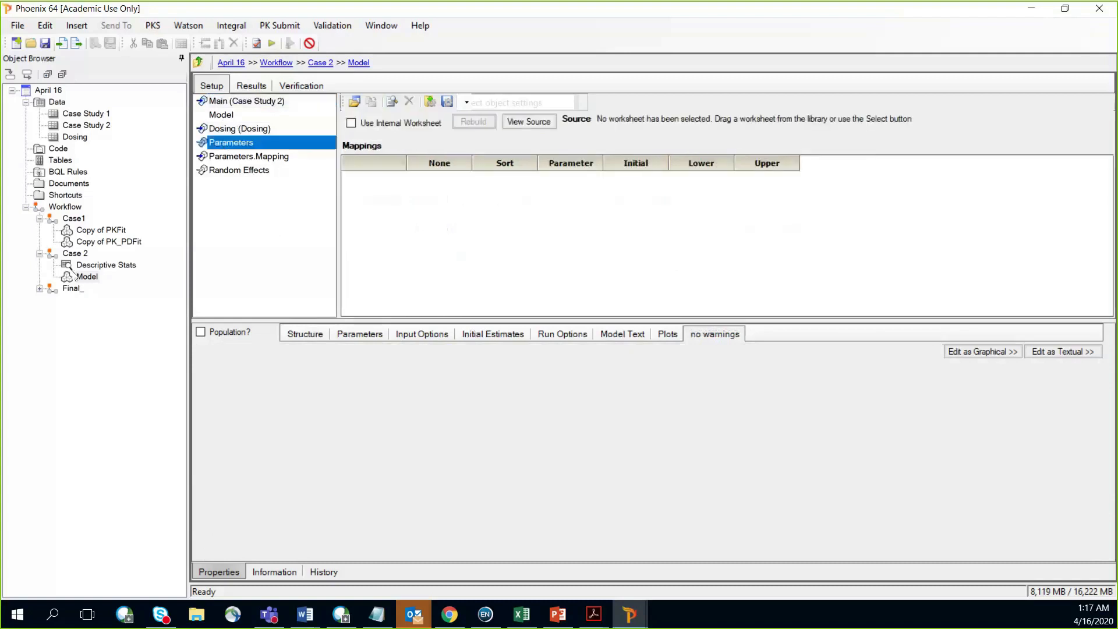
pyautogui.moveTo(99, 266); pyautogui.dragTo(468, 233)
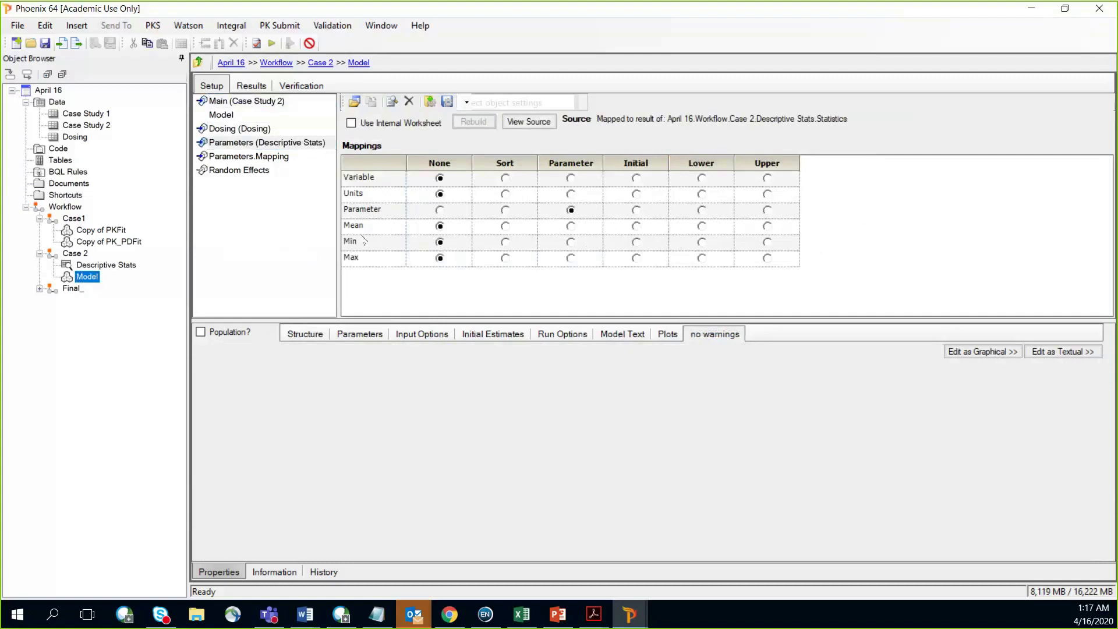
pyautogui.click(637, 226)
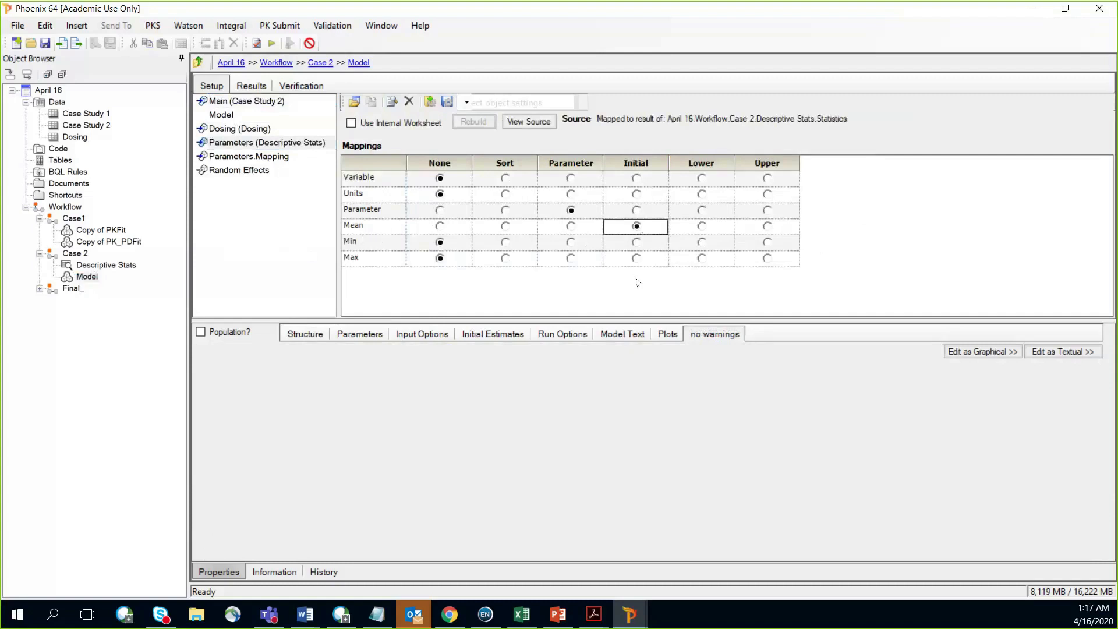
pyautogui.click(702, 241)
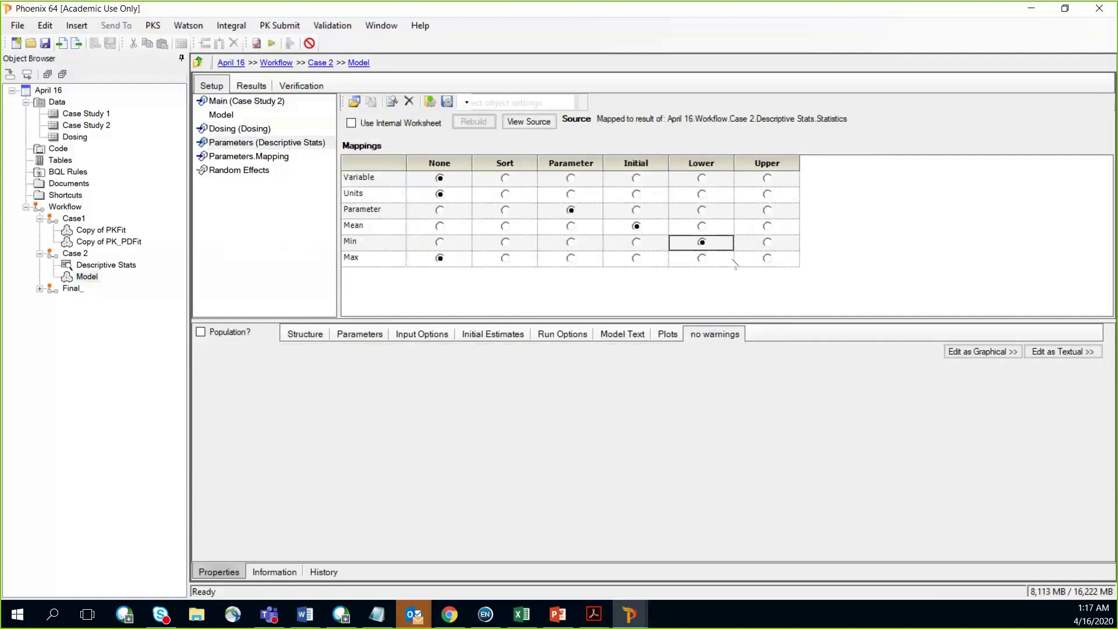
pyautogui.click(768, 258)
# Step: Review the model structure and execute the Case 2 model
pyautogui.click(320, 335)
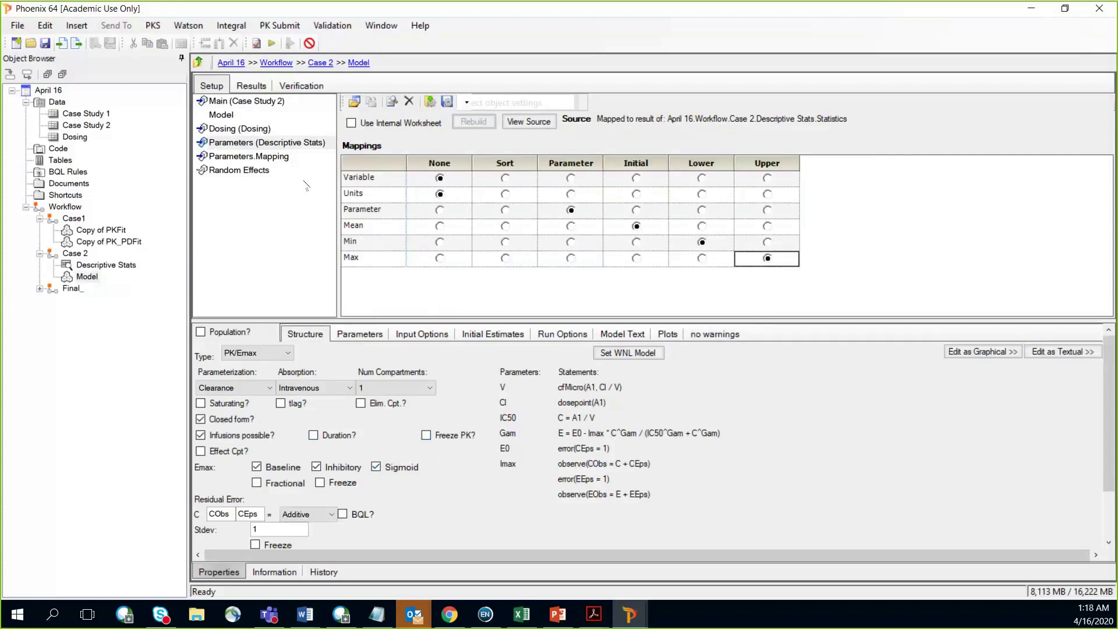
pyautogui.click(271, 43)
pyautogui.click(260, 47)
pyautogui.press('Return')
pyautogui.click(272, 45)
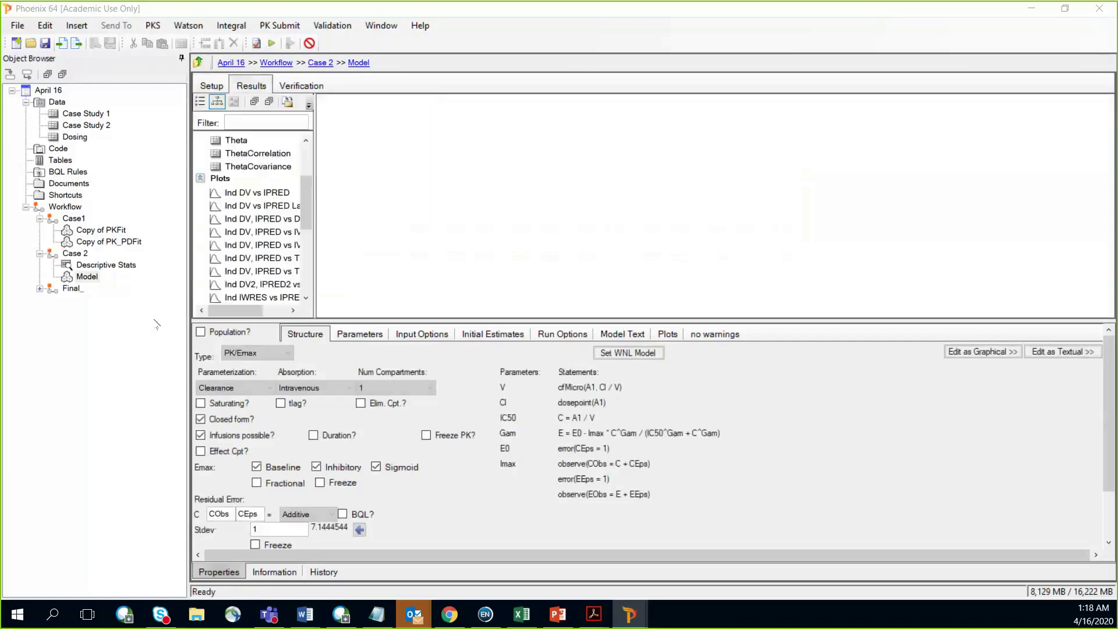
# Step: Examine the Theta estimates and the Ind DV vs IPRED plots, including the lattice version
pyautogui.click(239, 141)
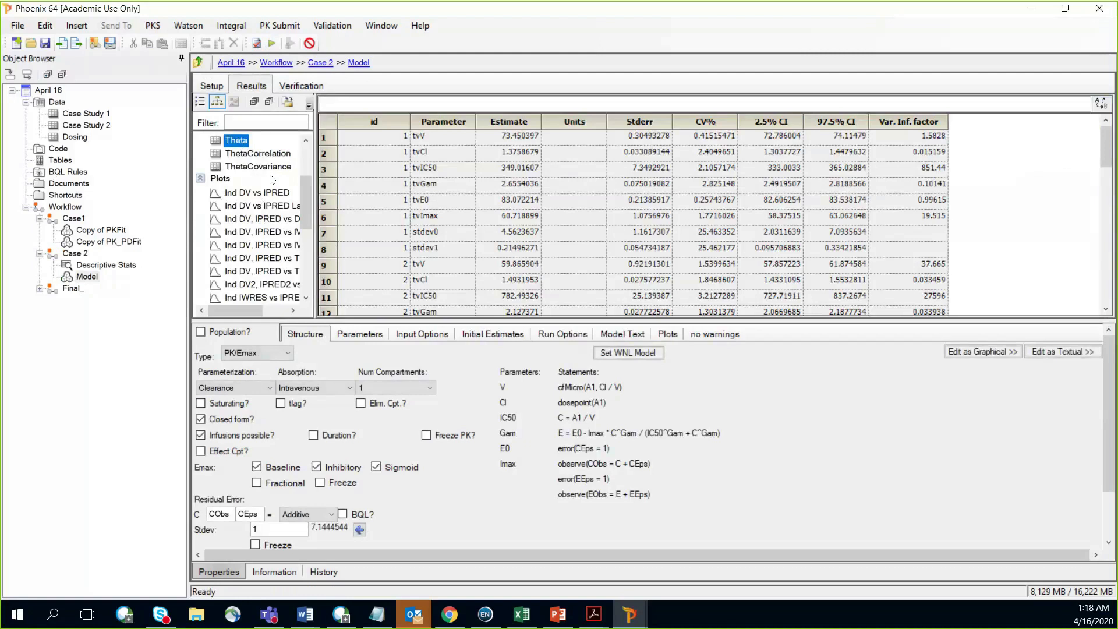
pyautogui.scroll(-1, 260, 197)
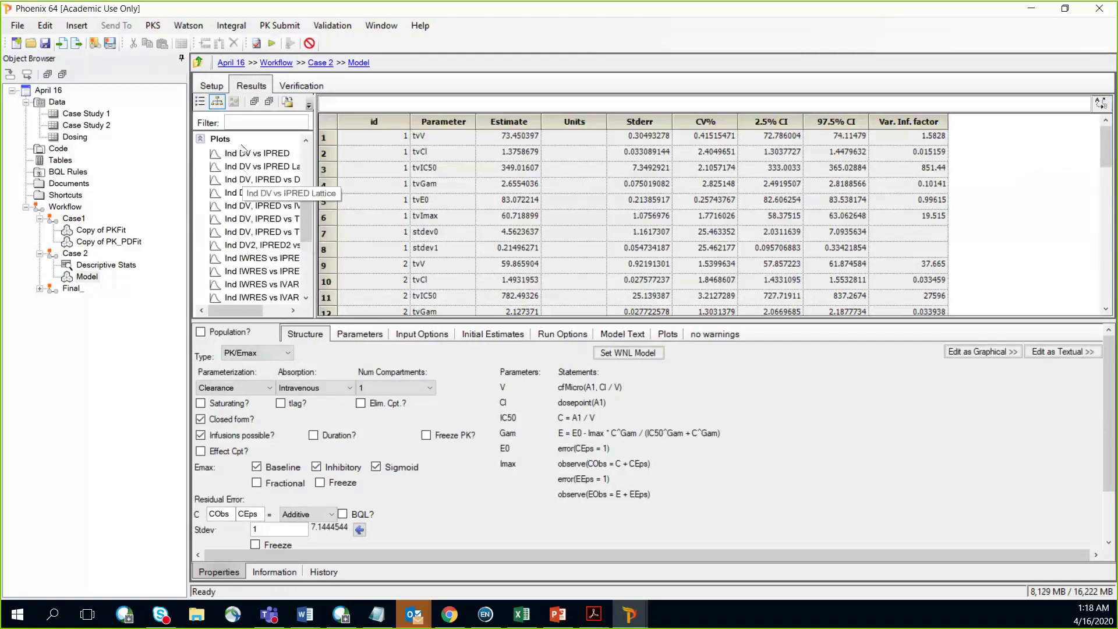
pyautogui.click(248, 155)
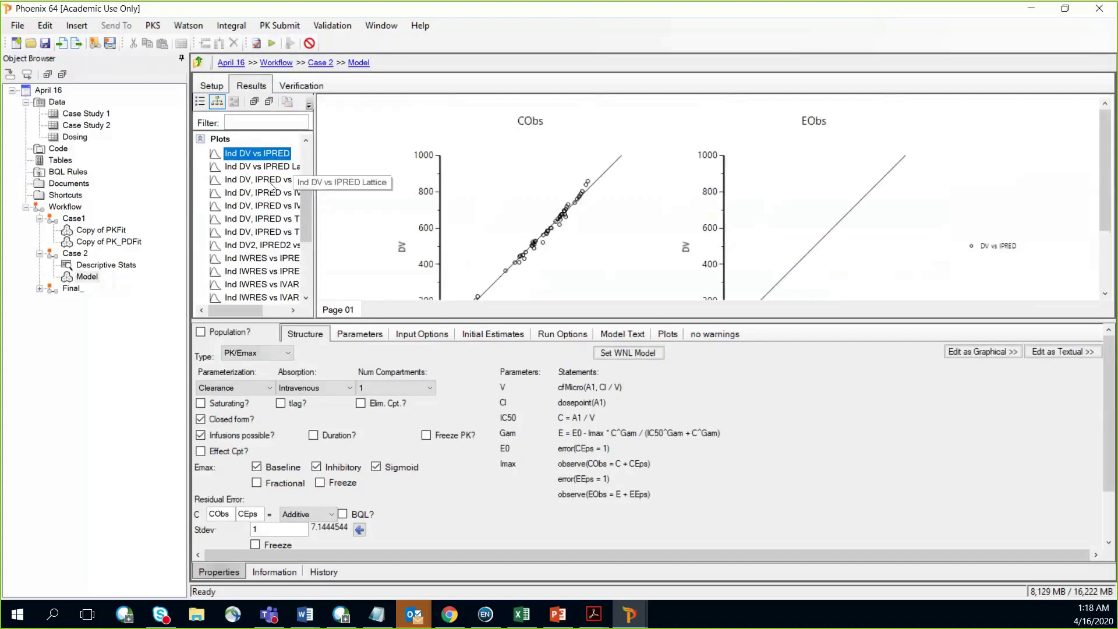
pyautogui.click(256, 167)
# Step: Set the Y axis range of the Ind DV, IPRED vs IVAR plot to AutoScale Best and close its window
pyautogui.click(262, 194)
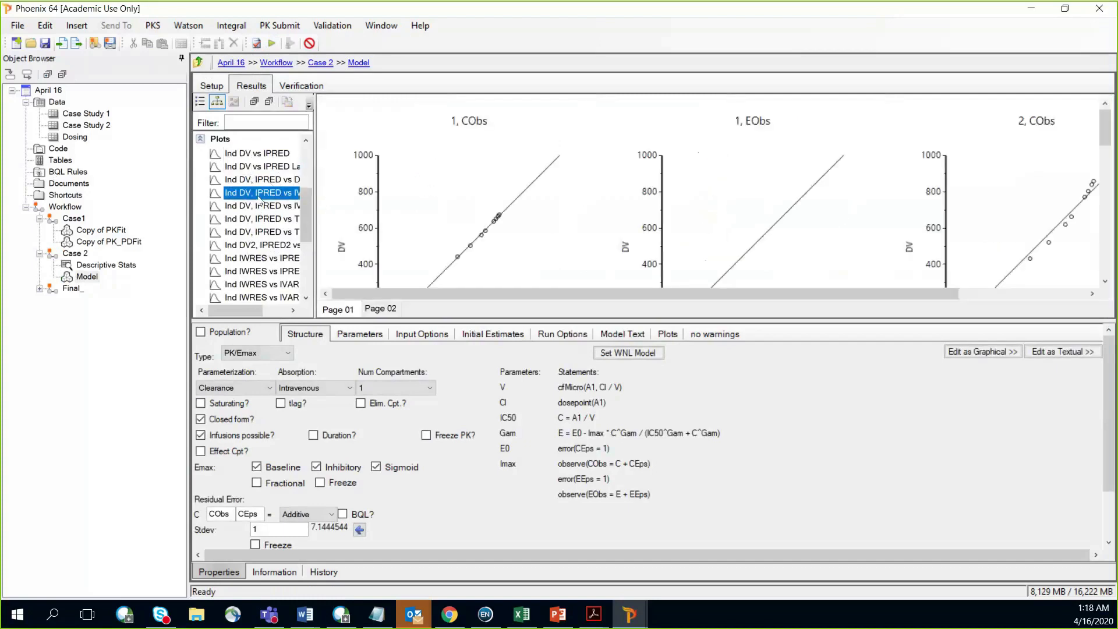
pyautogui.scroll(-3, 628, 208)
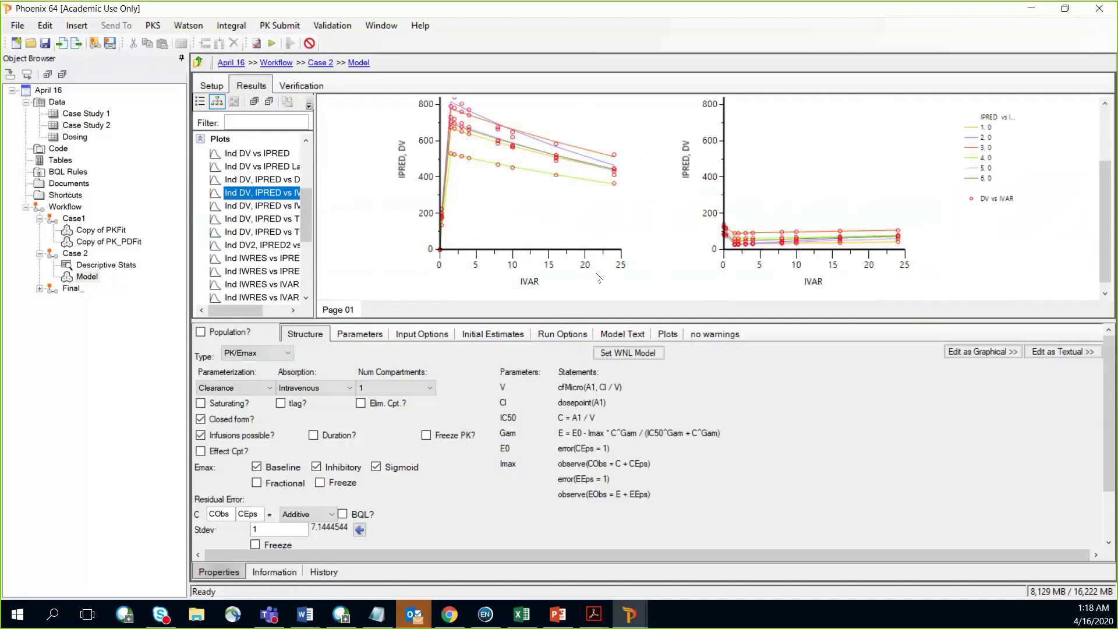
pyautogui.doubleClick(714, 218)
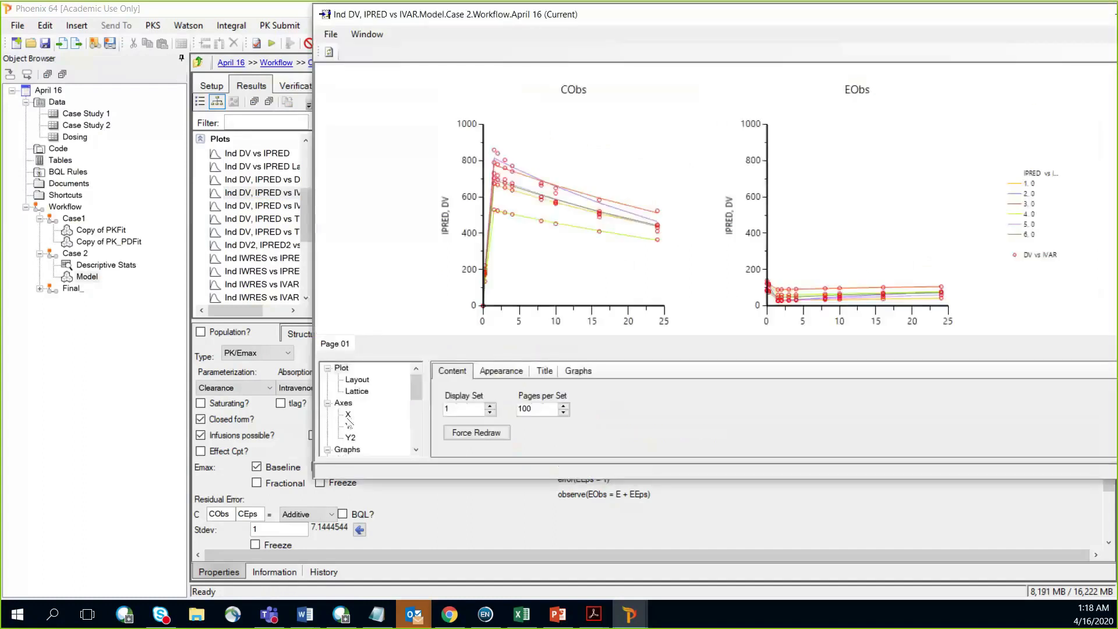
pyautogui.click(348, 425)
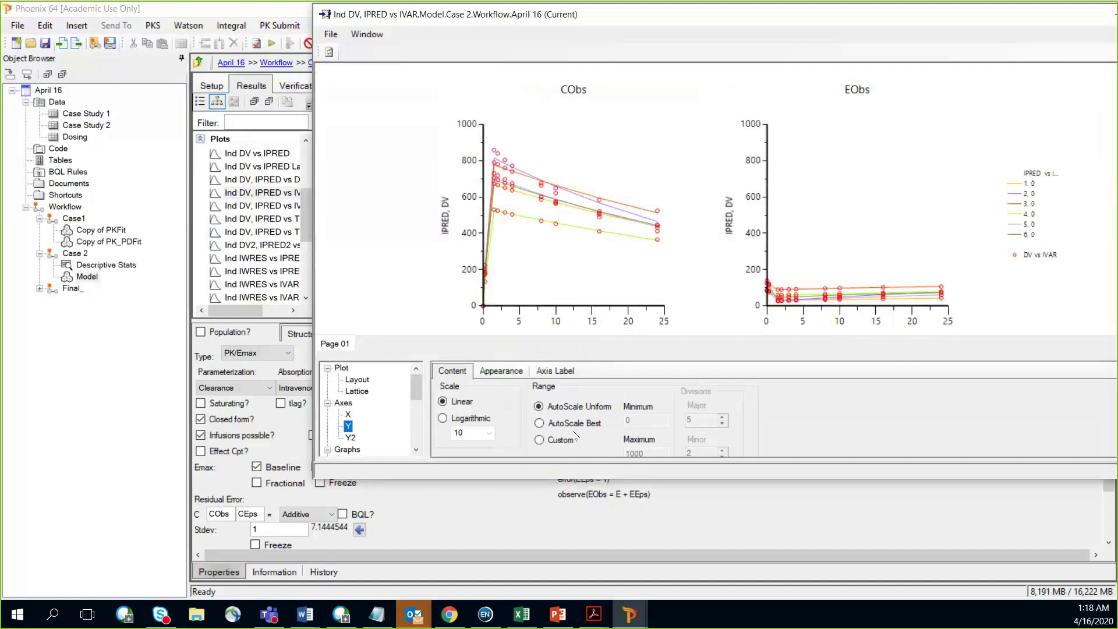
pyautogui.click(577, 424)
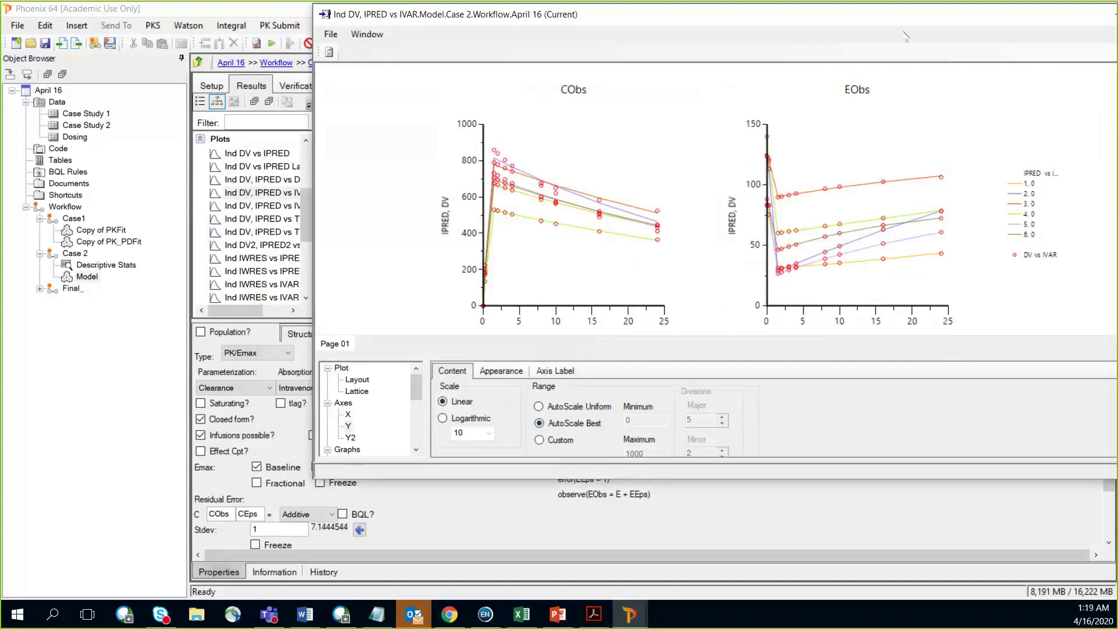
pyautogui.moveTo(900, 18); pyautogui.dragTo(776, 58)
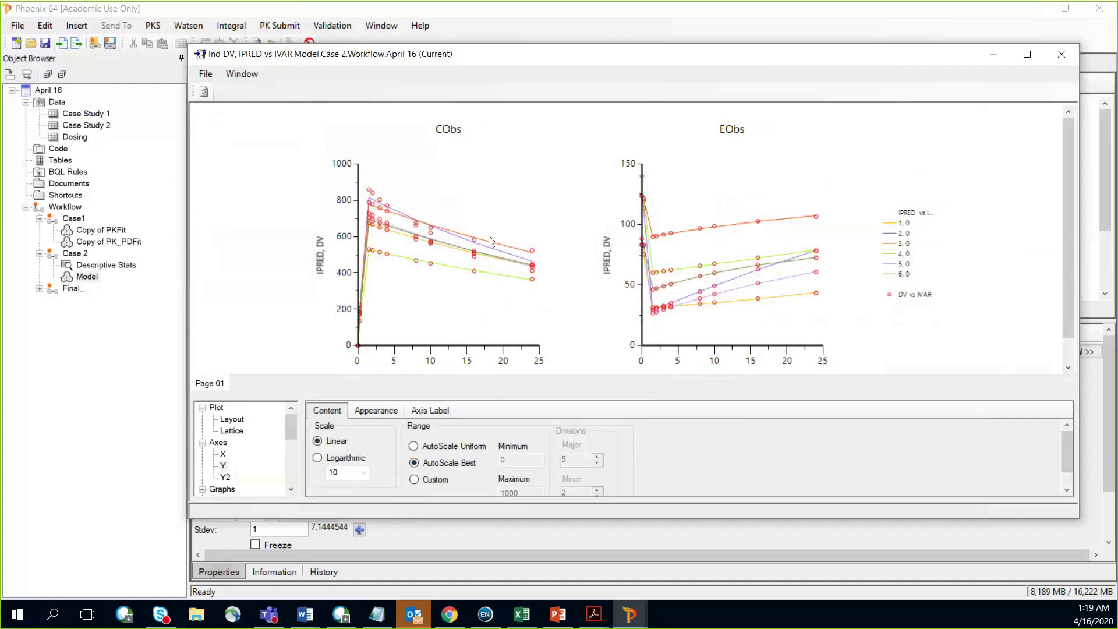
pyautogui.hotkey('alt', 'F4')
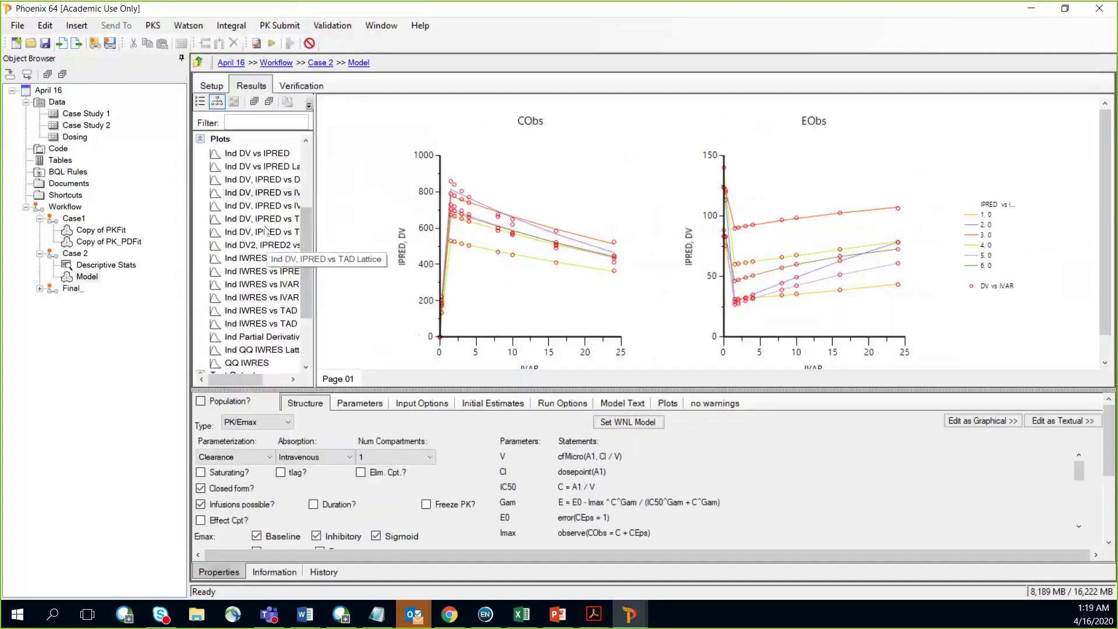
# Step: Set the Y axis range of the Ind DV, IPRED vs IVAR Lattice plot to AutoScale Best and close its window
pyautogui.click(262, 206)
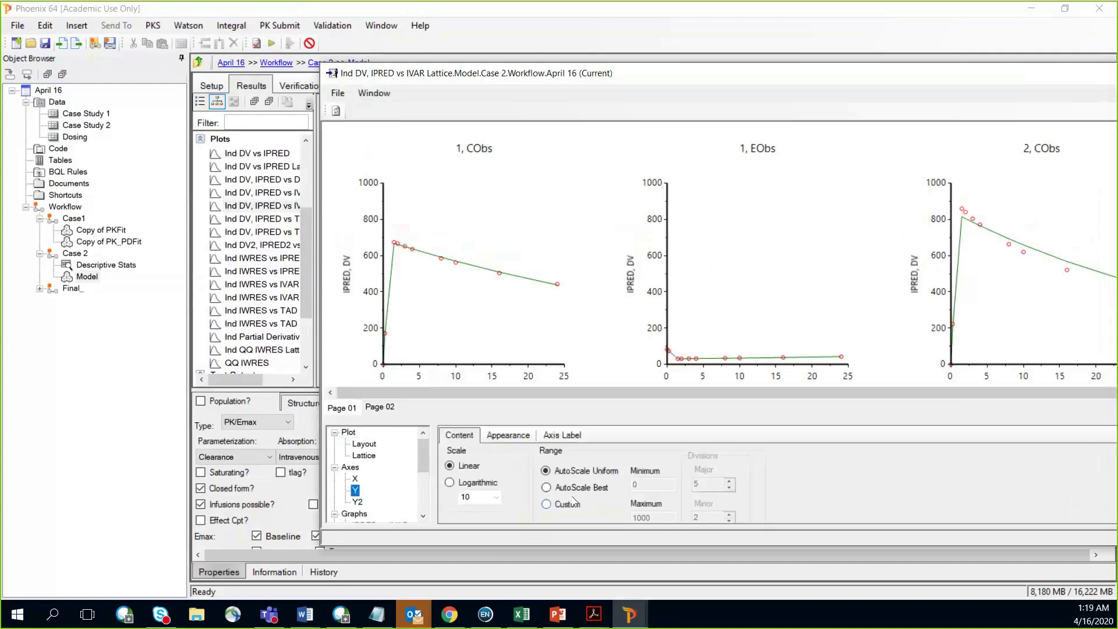
pyautogui.click(551, 488)
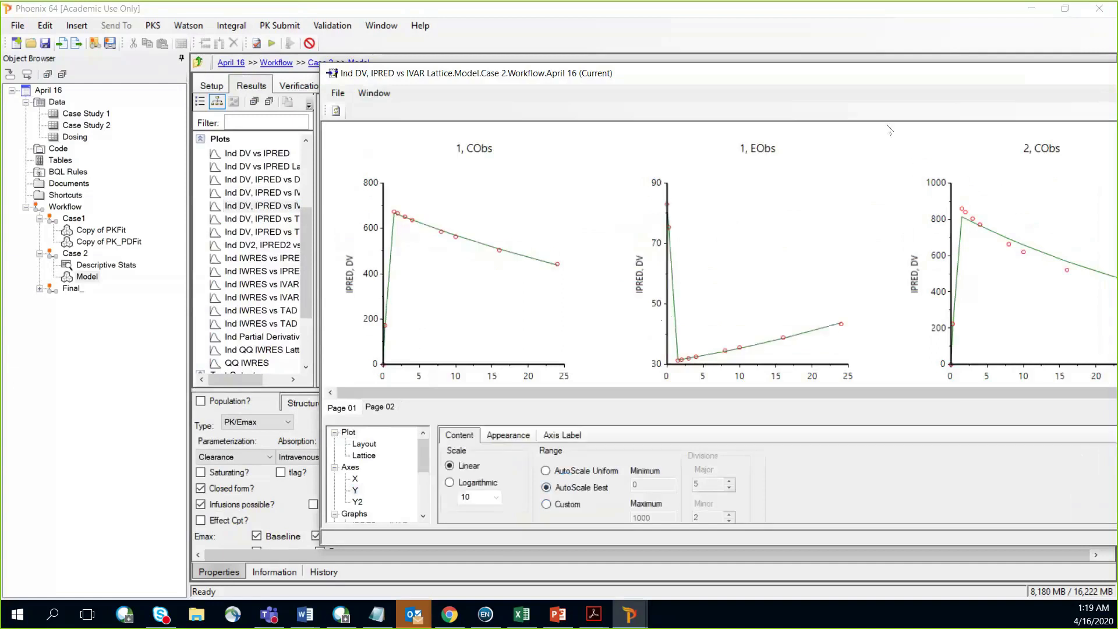
pyautogui.moveTo(925, 77); pyautogui.dragTo(709, 80)
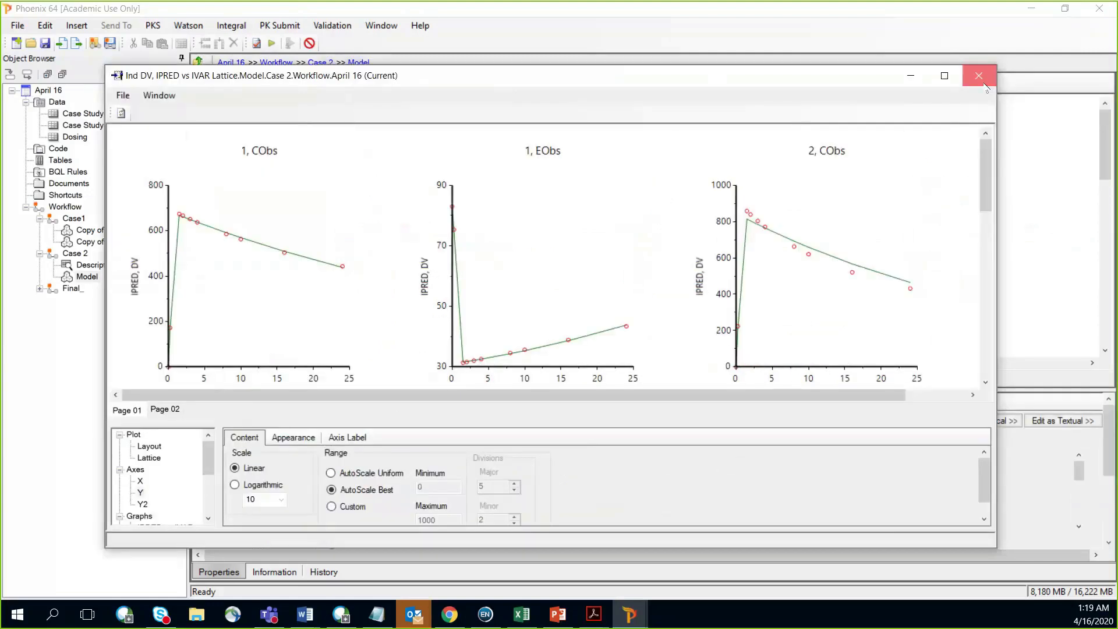
pyautogui.click(979, 77)
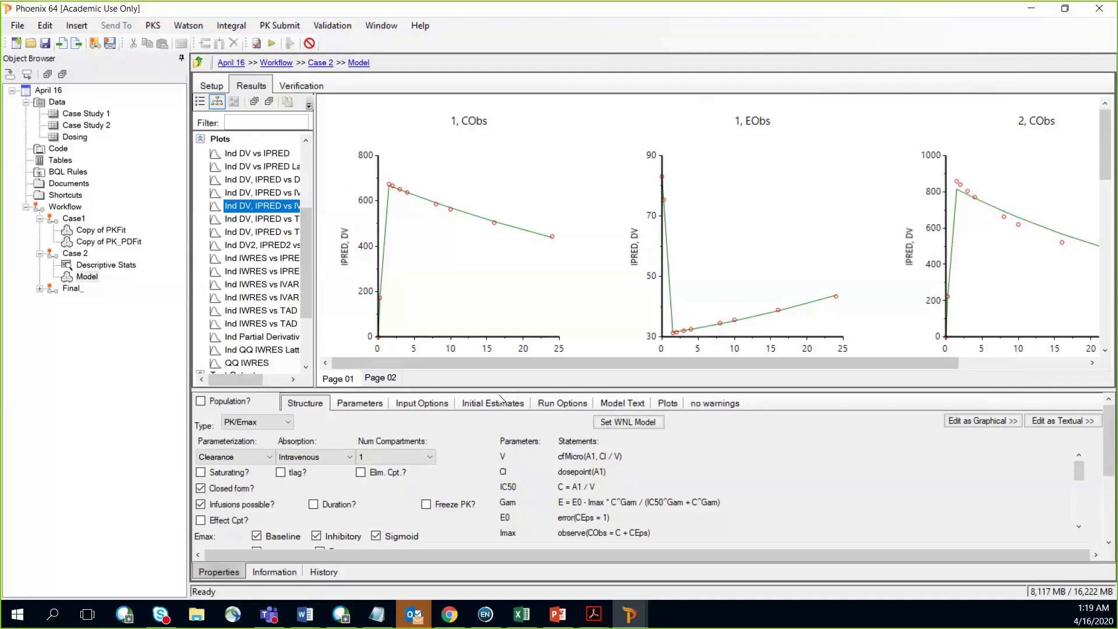
pyautogui.click(212, 86)
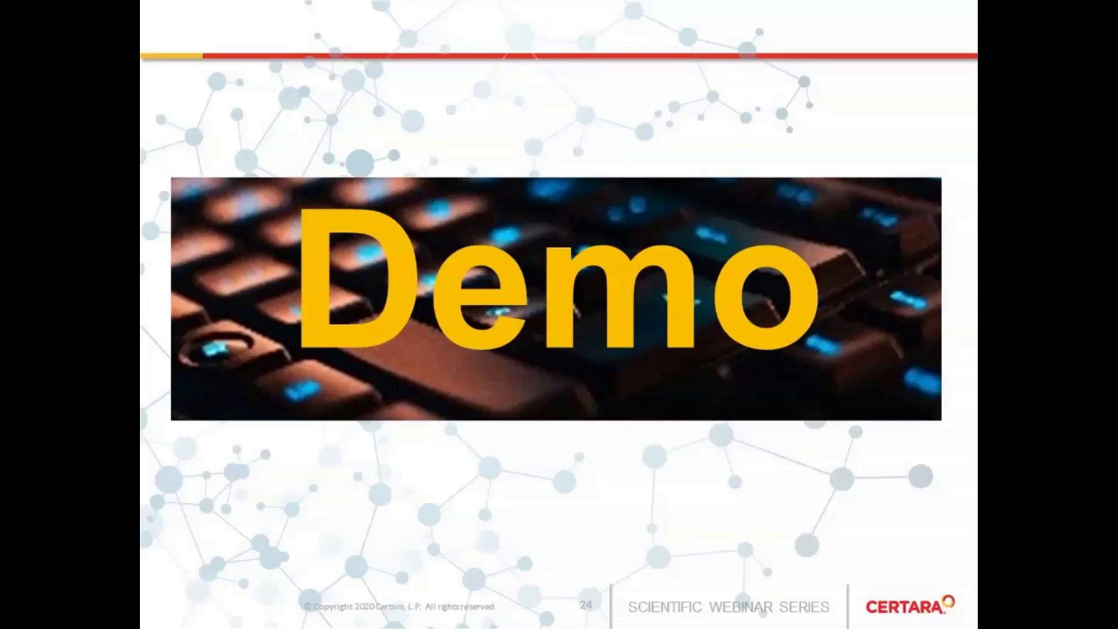
pyautogui.press('Right')
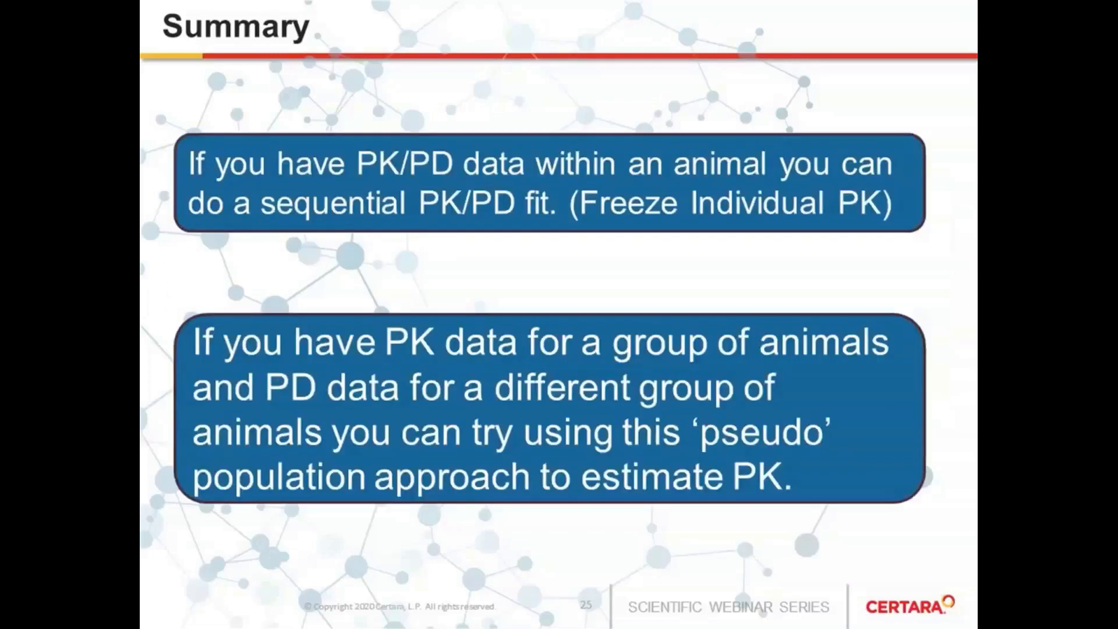